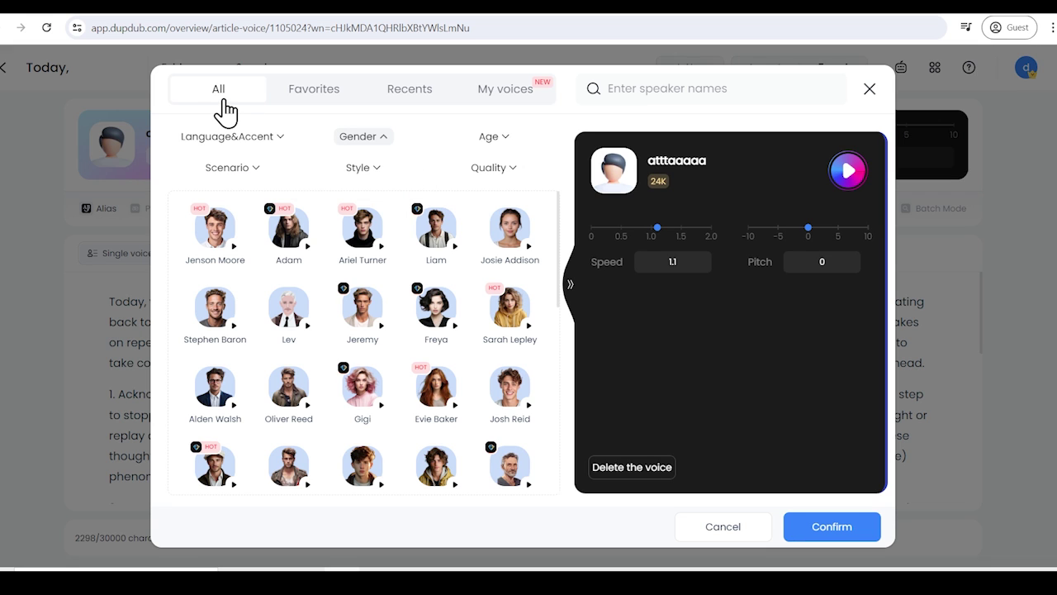
Filter the voice library to the Narrative scenario and Ultra quality
mouse_move(363, 168)
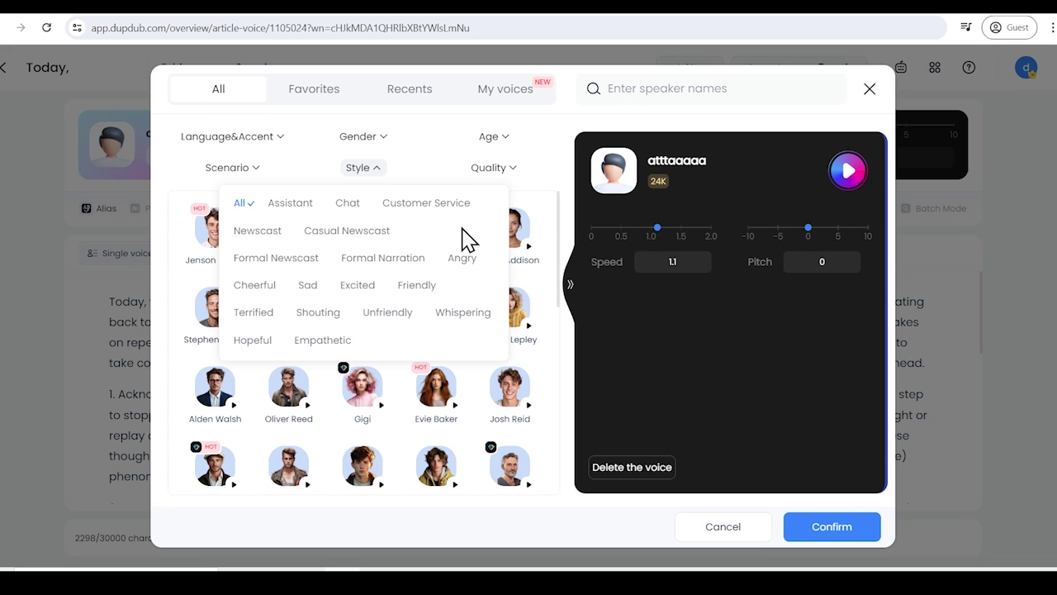
left_click(312, 342)
mouse_move(363, 168)
left_click(247, 204)
mouse_move(232, 168)
left_click(125, 230)
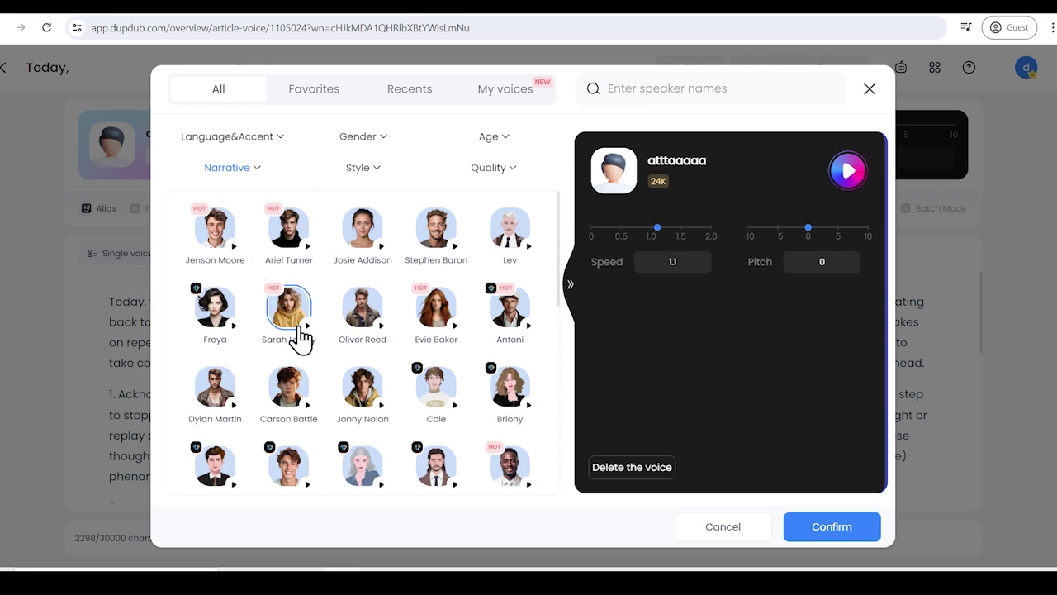
left_click(234, 351)
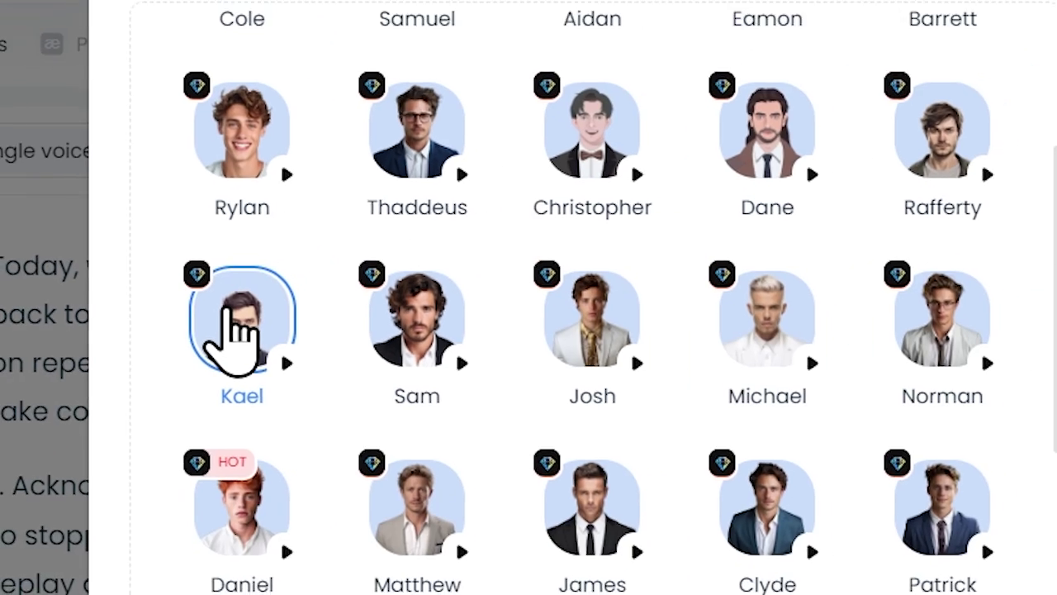
Choose the Kael voice, set its speed to 0.9 and pitch to 1, and apply it to the script
left_click(262, 335)
left_click_drag(776, 238, 785, 240)
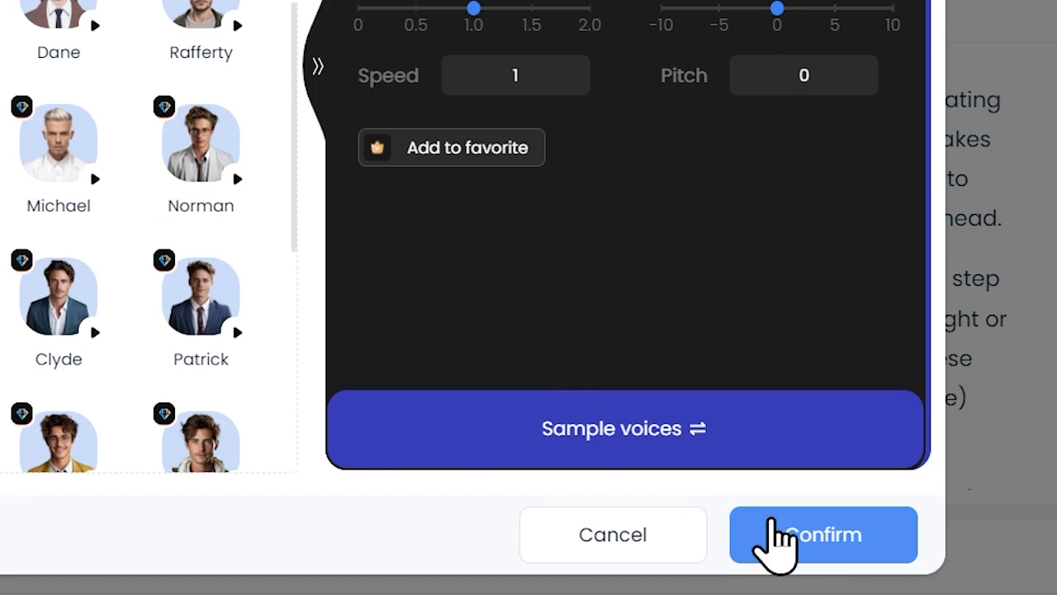
left_click(772, 537)
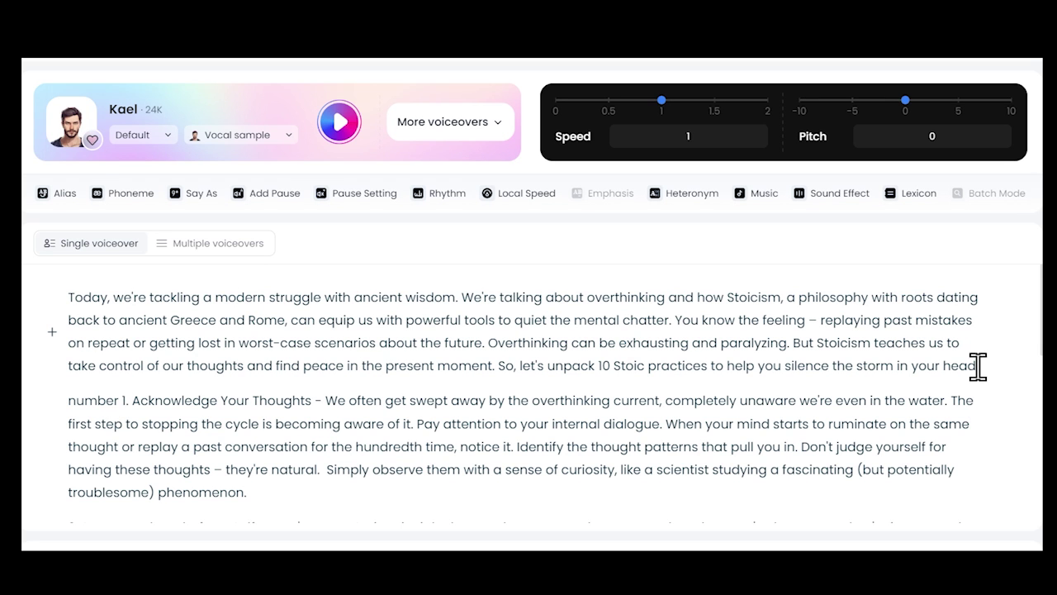
Insert a 150 ms pause after the script's opening paragraph, behind "the storm in your head."
left_click(281, 203)
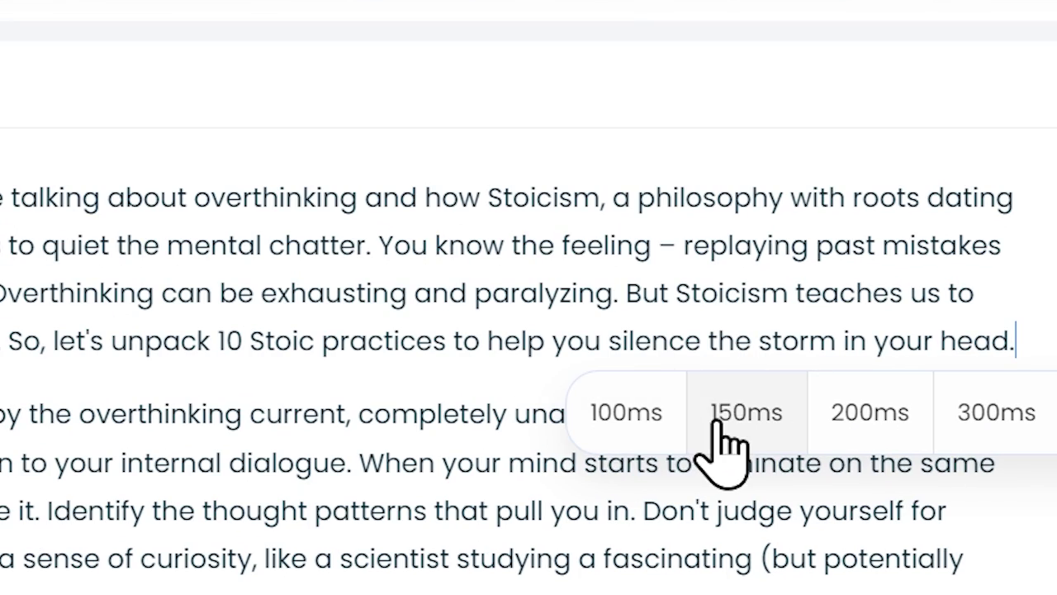
left_click(716, 421)
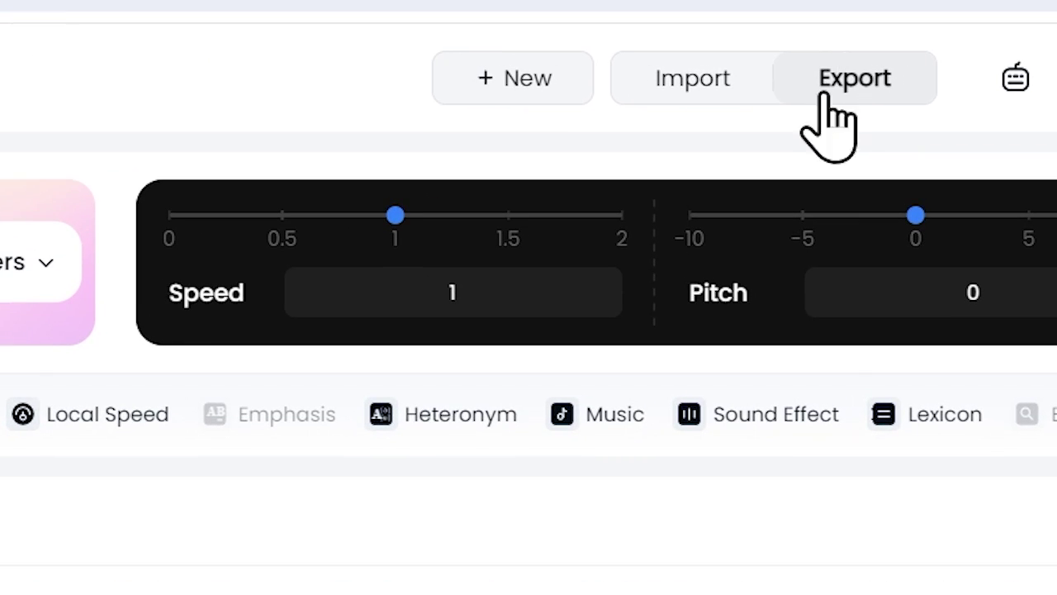
Generate the voiceover and export it as a WAV audio file
left_click(836, 99)
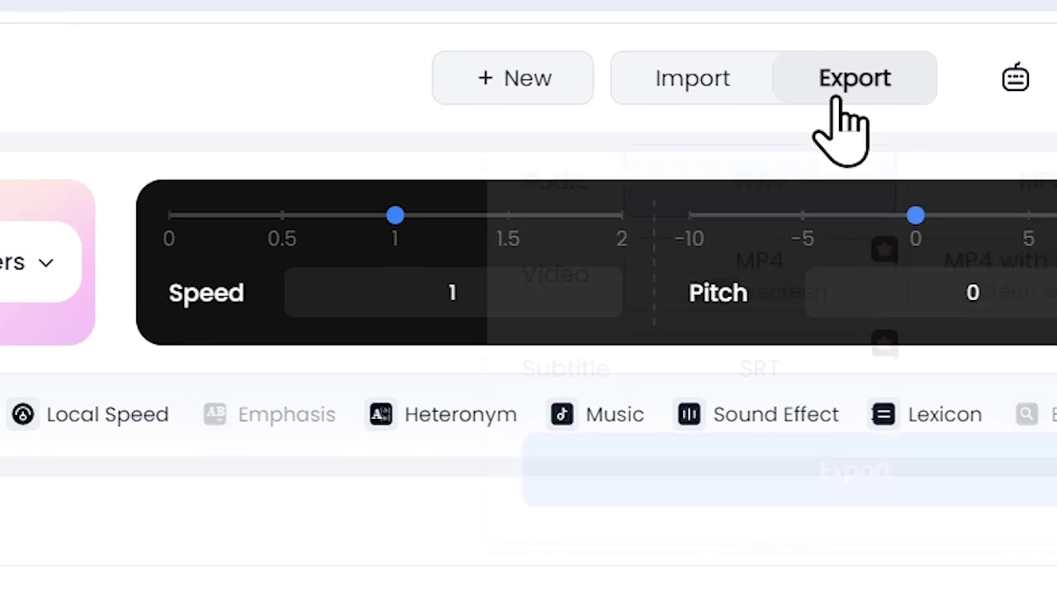
left_click(864, 446)
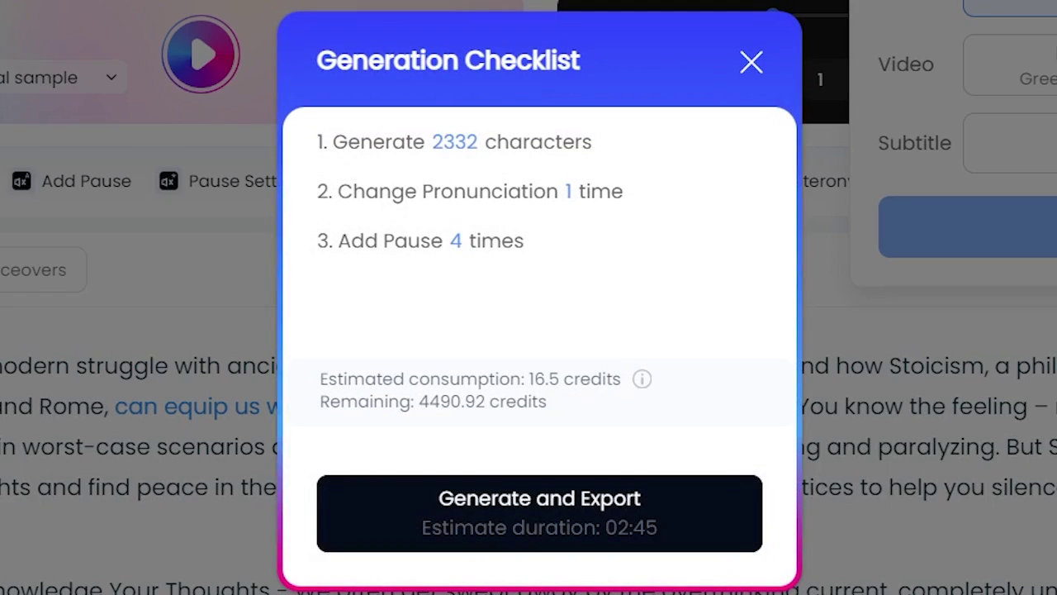
left_click(647, 541)
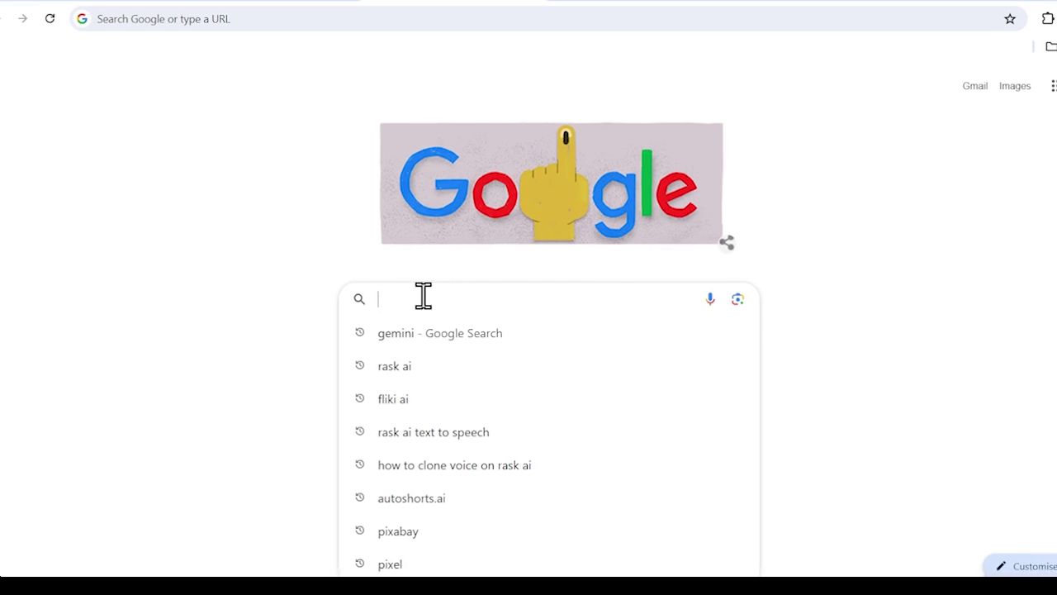
Search Google for "Minimalist Music copyright free background music" and browse the minimal tracks on Pixabay
type("Minimalist Music copyright free background music")
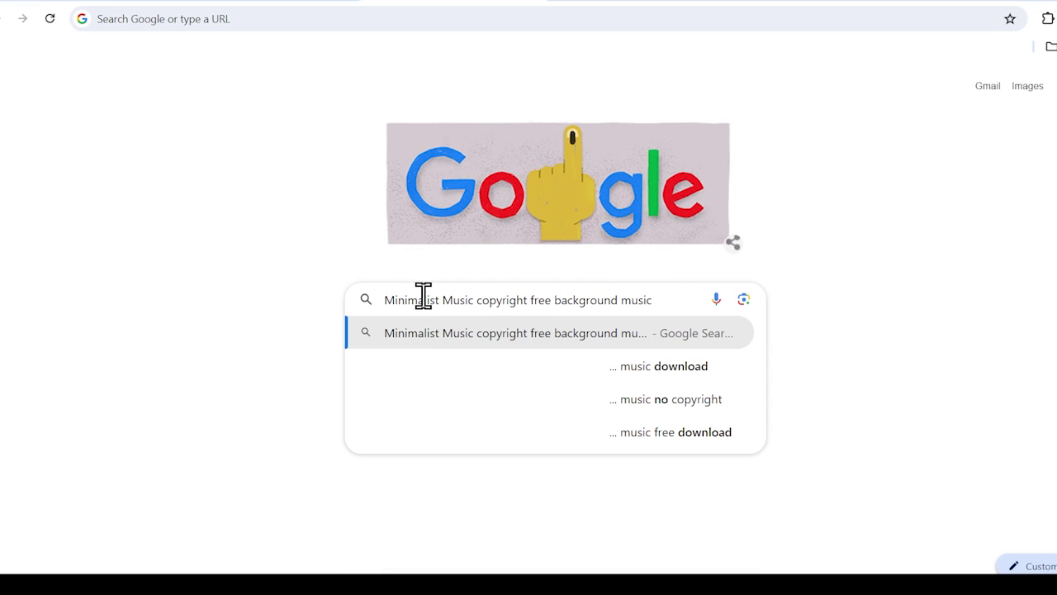
key("Return")
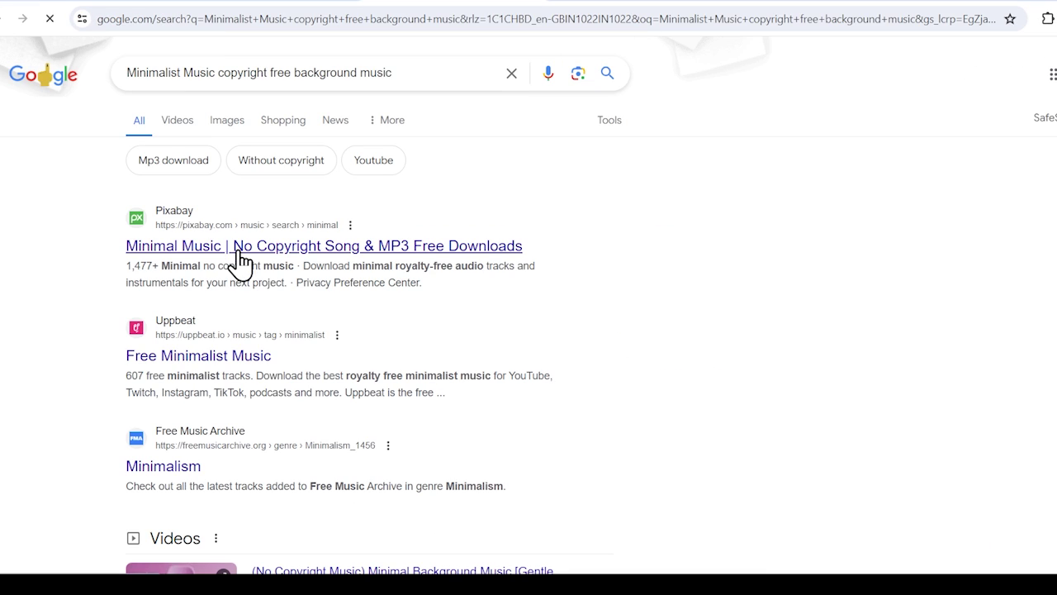
left_click(240, 246)
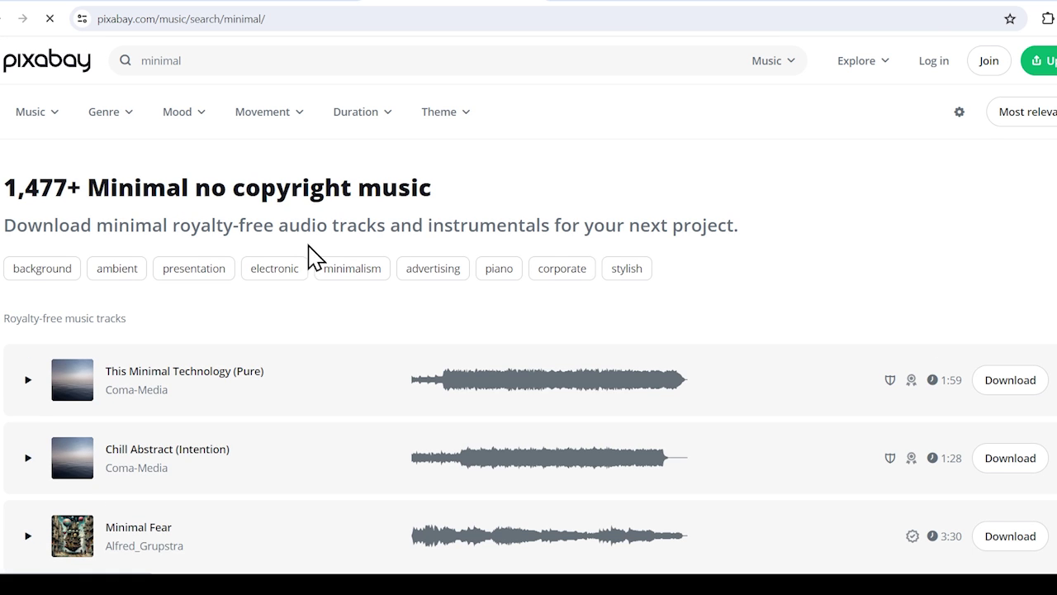
scroll(283, 260, "down", 4)
scroll(897, 200, "up", 4)
scroll(715, 231, "down", 5)
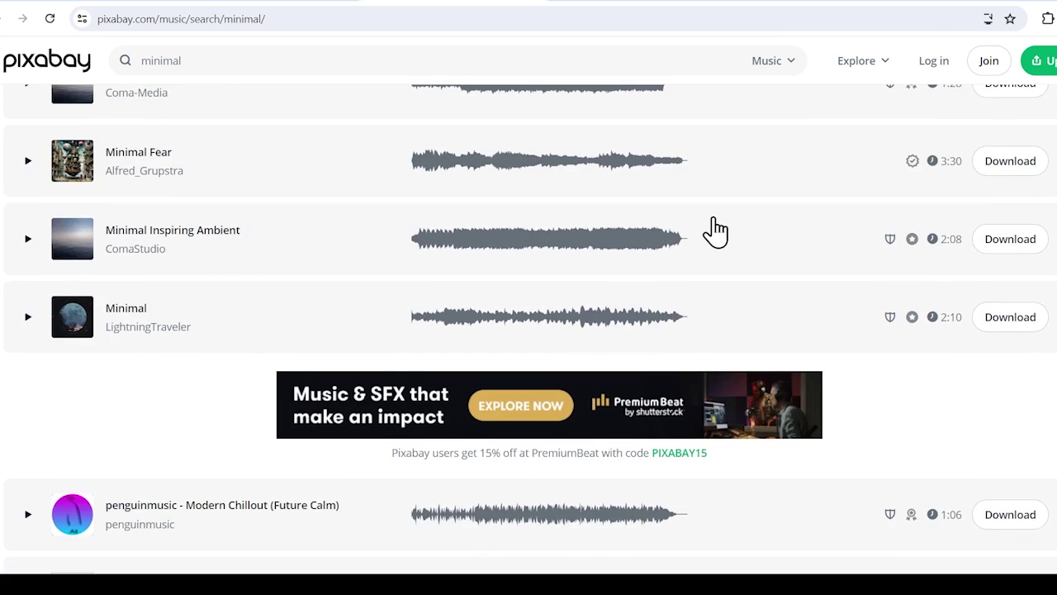
scroll(715, 231, "down", 8)
scroll(162, 371, "down", 2)
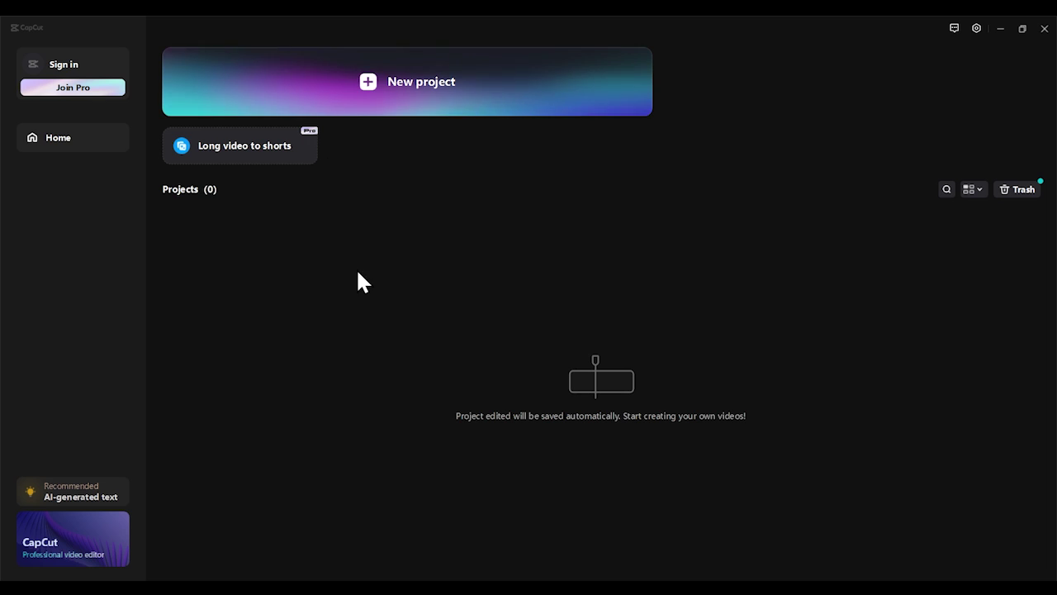
Switch to CapCut, create a new project, and import the statue images, voiceover and background music
left_click(402, 100)
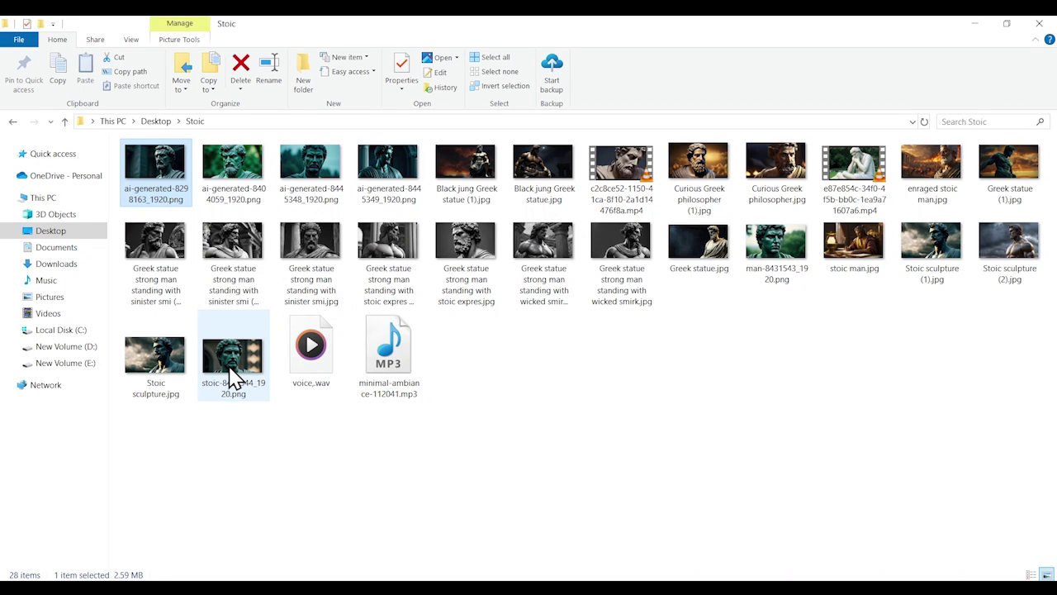
left_click(234, 363, "shift")
left_click_drag(400, 283, 228, 219)
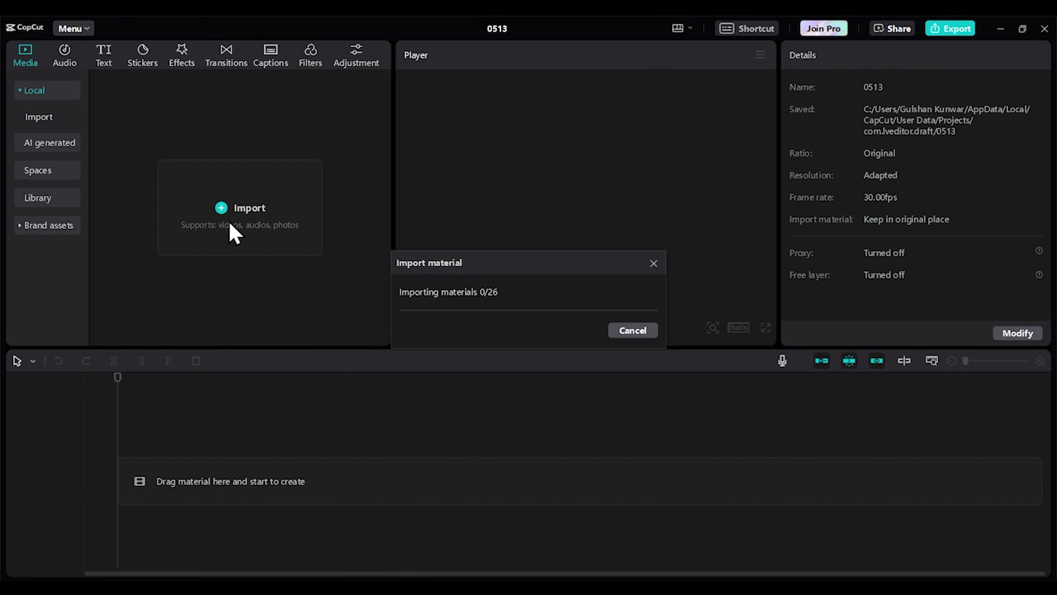
Place the images on the timeline, with the voiceover and minimal-ambiance-112041.mp3 on separate audio tracks starting at the beginning
left_click_drag(232, 176, 194, 488)
left_click_drag(313, 349, 221, 528)
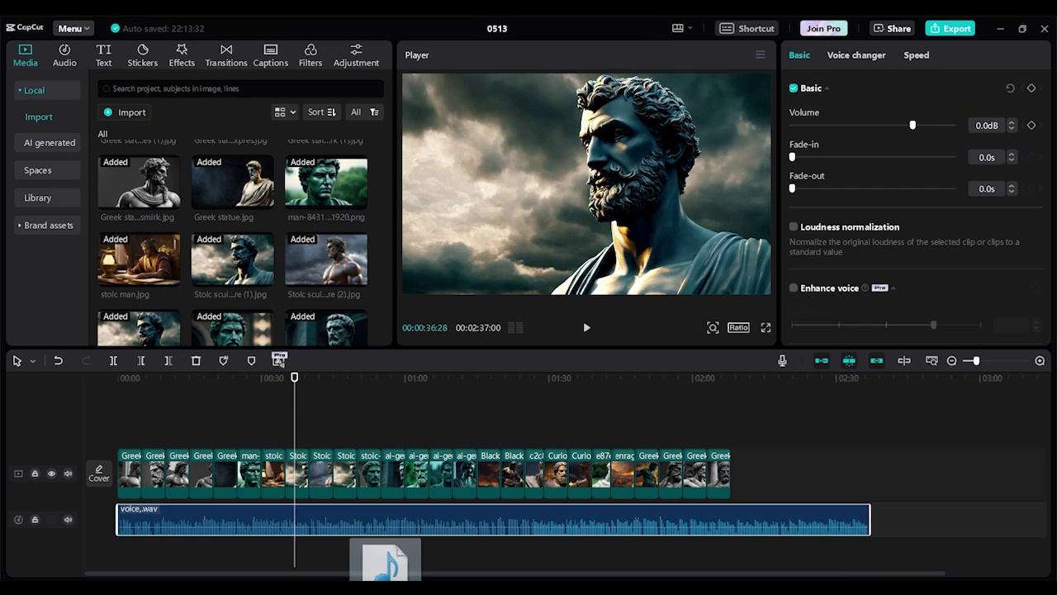
left_click_drag(378, 559, 139, 534)
left_click_drag(174, 534, 156, 533)
left_click(146, 500)
Play back the opening, then raise the voiceover's volume to 5.2 dB and lower the background music's volume
left_click(111, 376)
key("space")
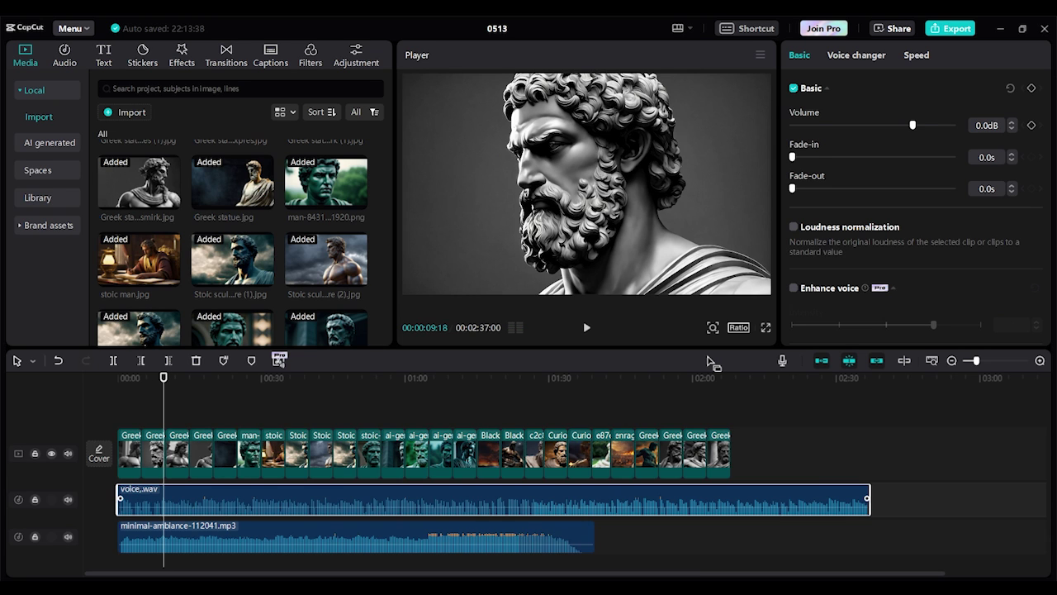
left_click_drag(912, 125, 919, 125)
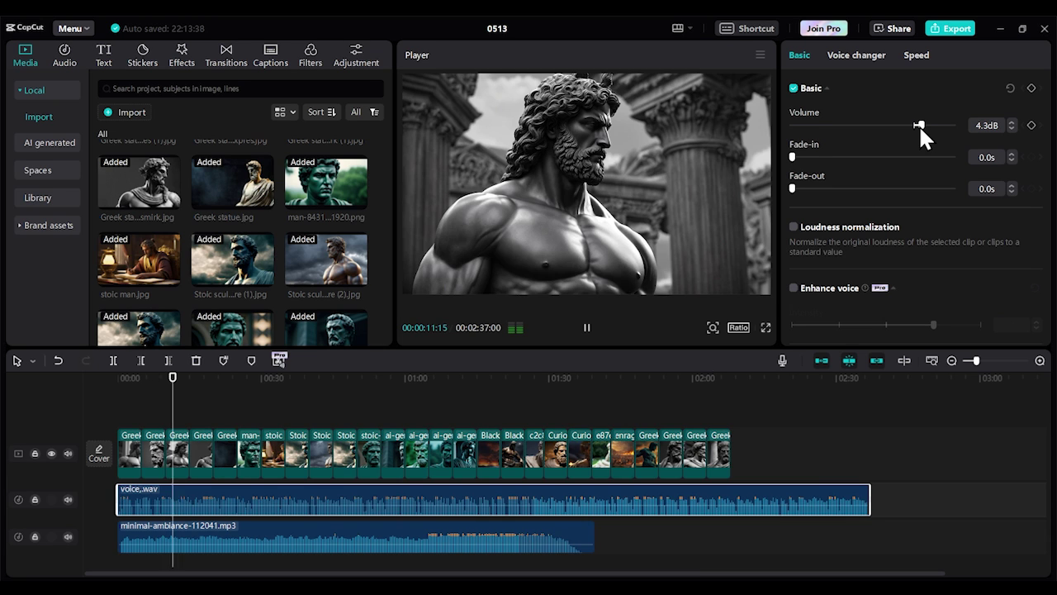
left_click(427, 545)
left_click_drag(913, 123, 903, 123)
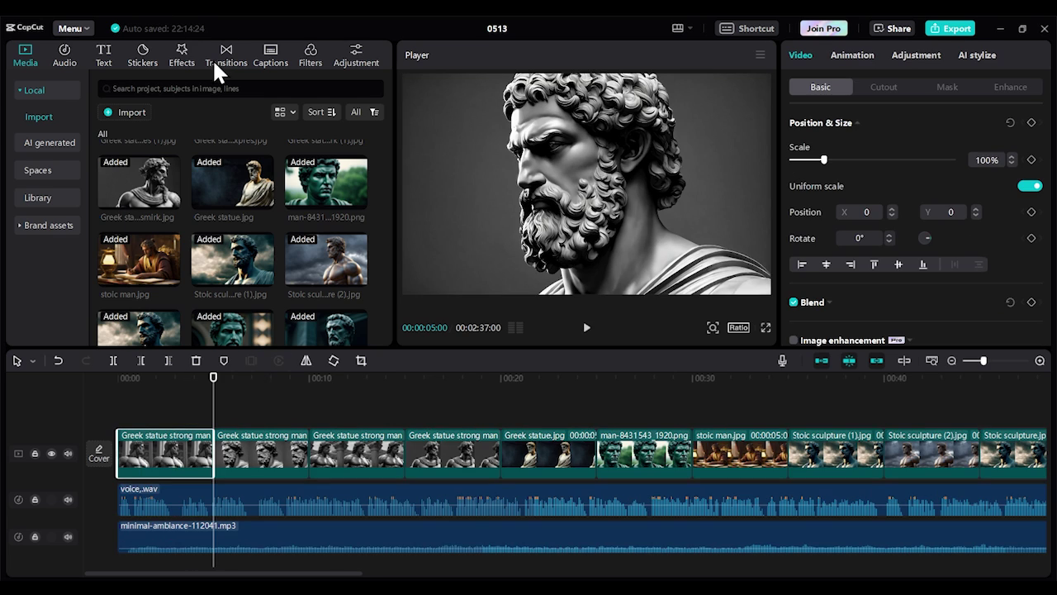
Search the transitions for "fade" and add Black Fade between the first two image clips
left_click(215, 66)
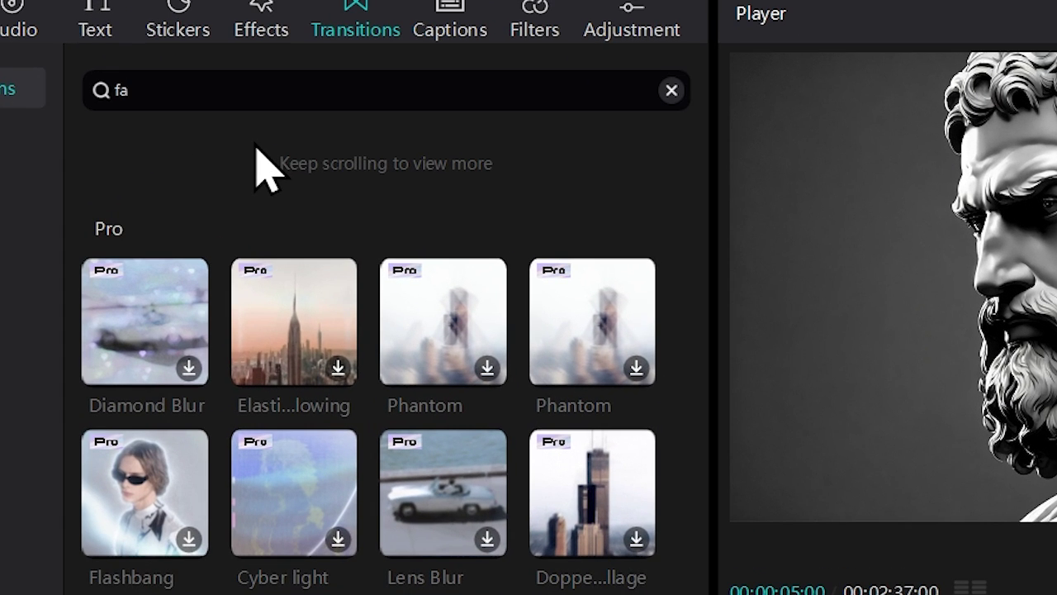
key("Return")
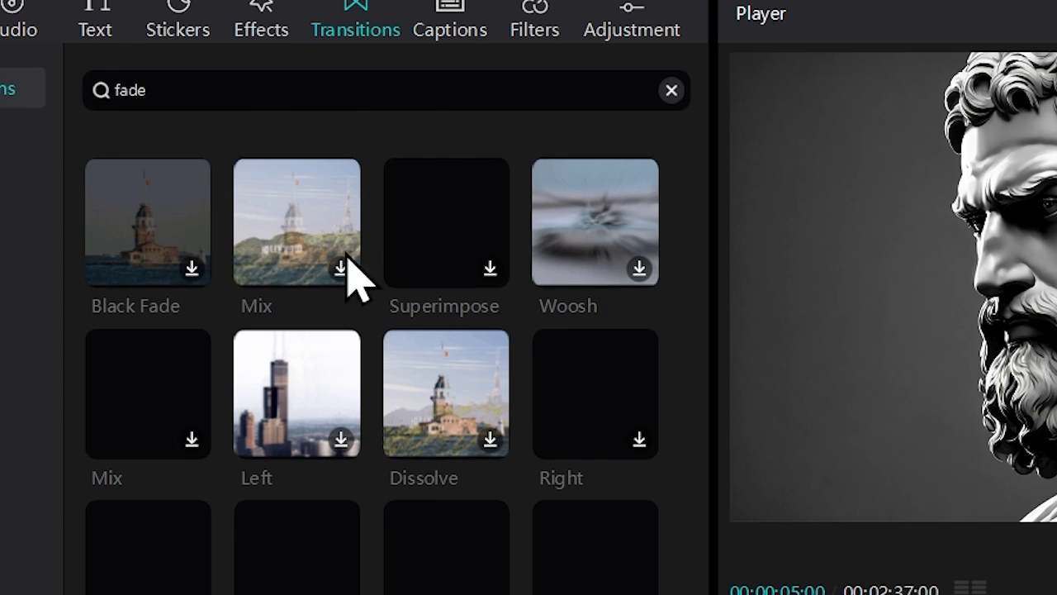
left_click(185, 276)
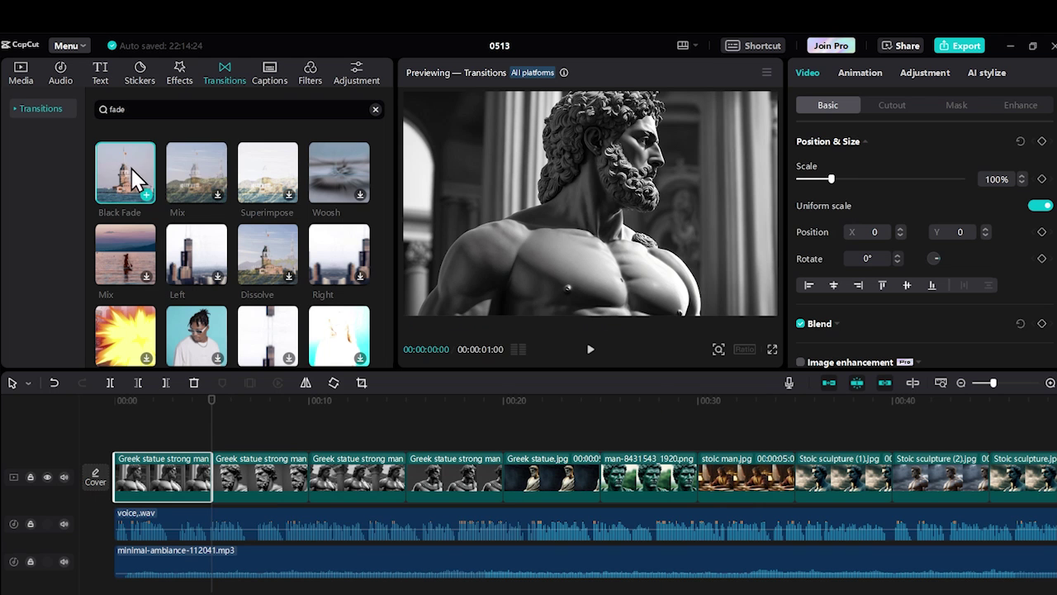
left_click_drag(161, 217, 229, 531)
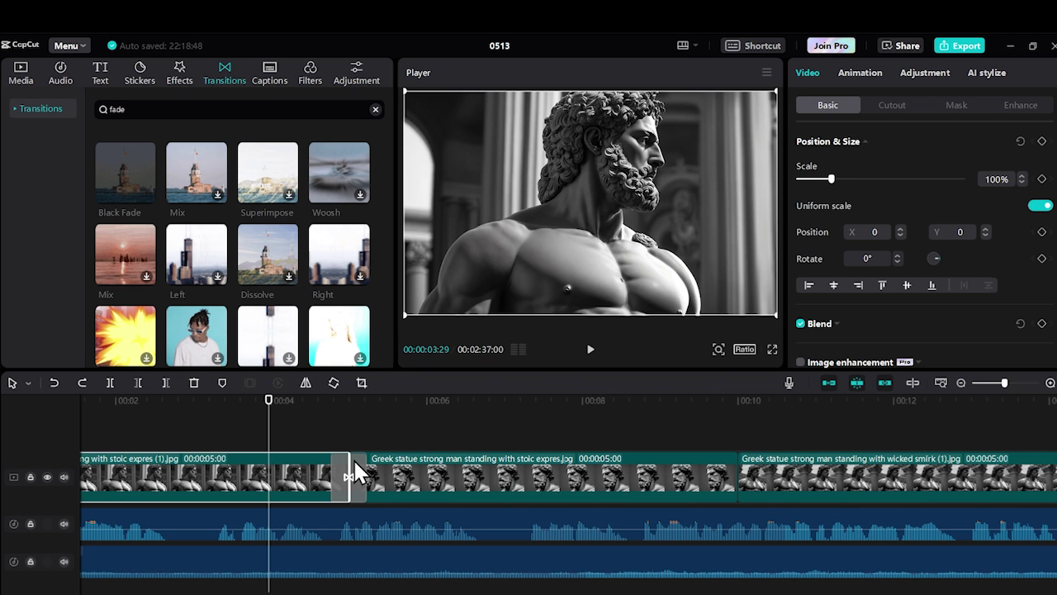
Lengthen the Black Fade transition to 0.9 s and apply it to all clips
left_click(351, 467)
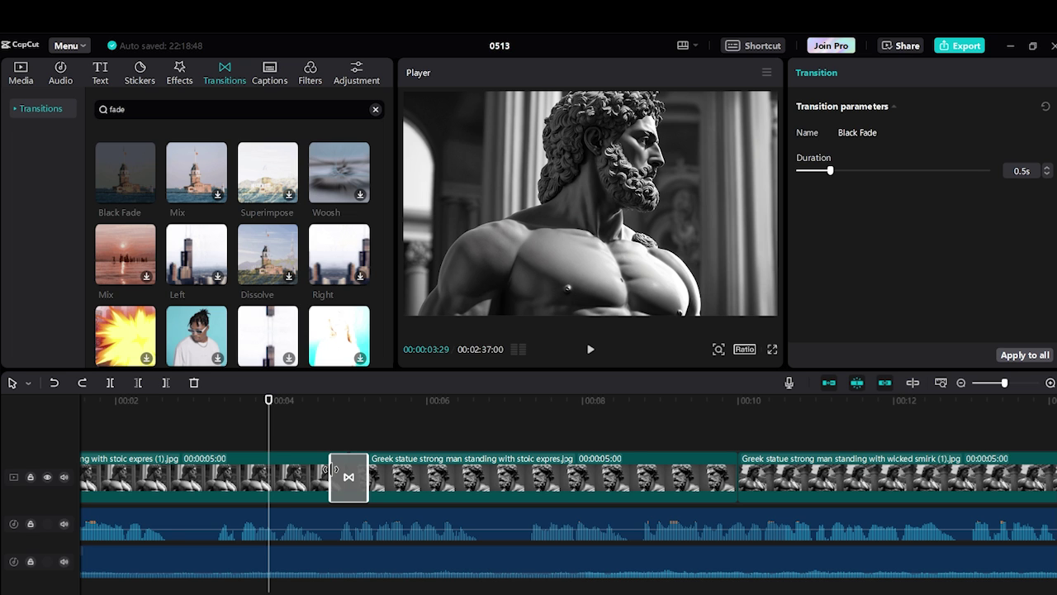
left_click_drag(330, 469, 316, 474)
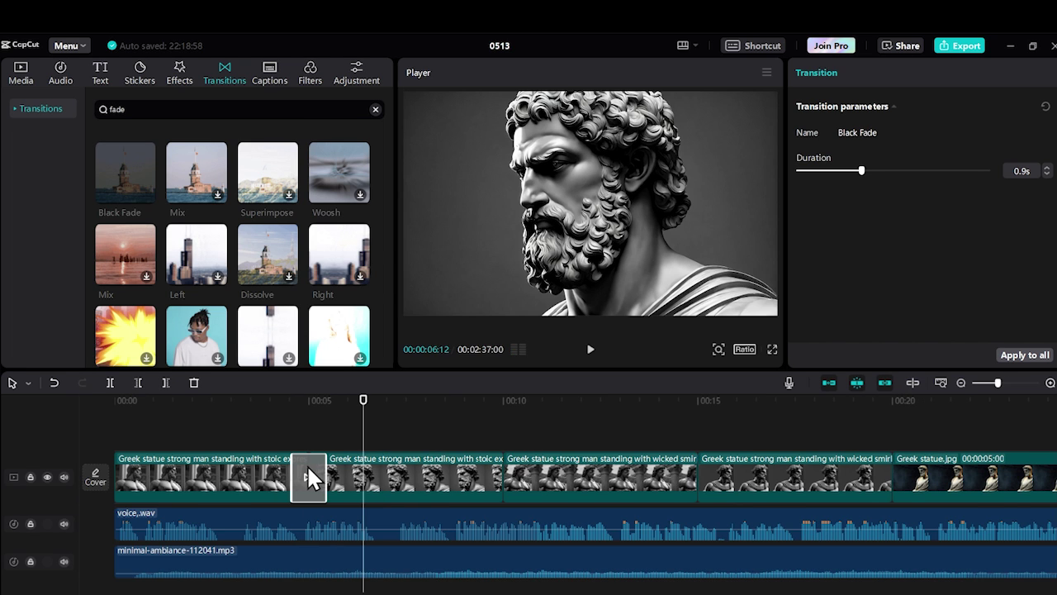
left_click(1014, 352)
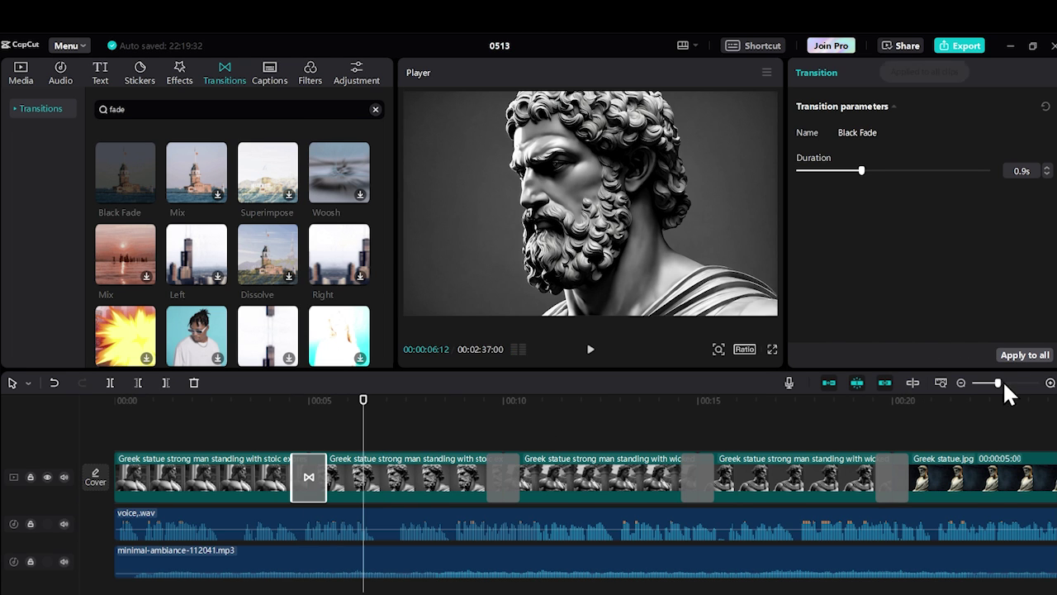
left_click(961, 384)
left_click(959, 384)
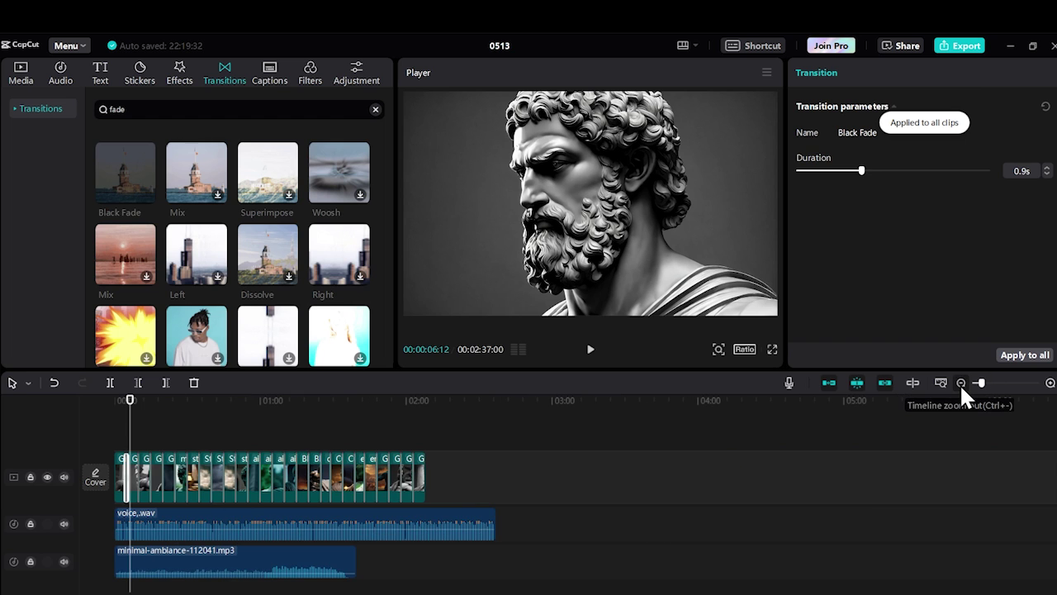
left_click(1050, 382)
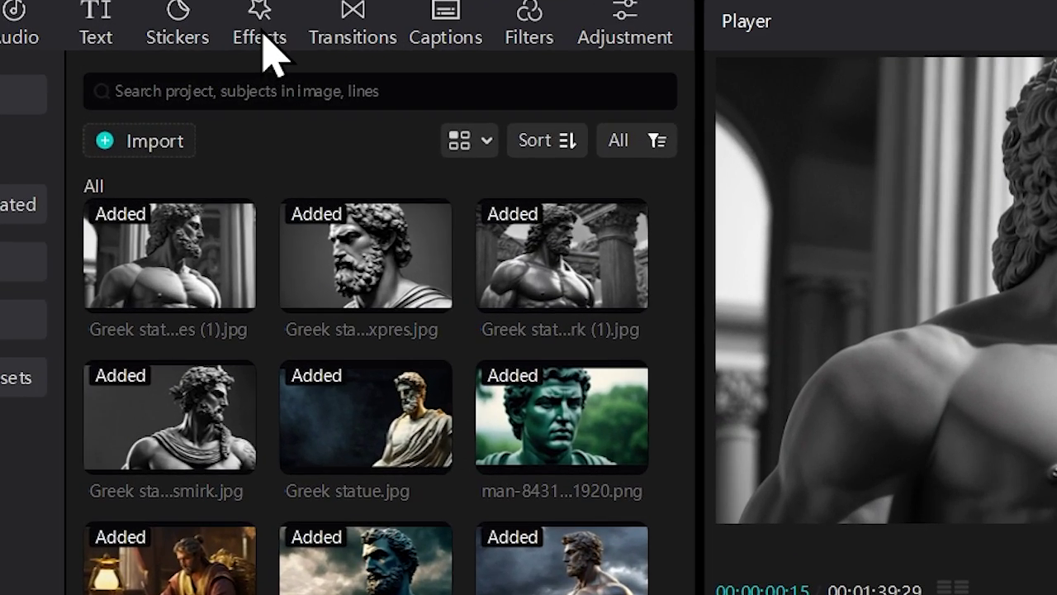
Search the effects for "noise" and add the Noise 2 effect over the full length of the image clips
left_click(181, 58)
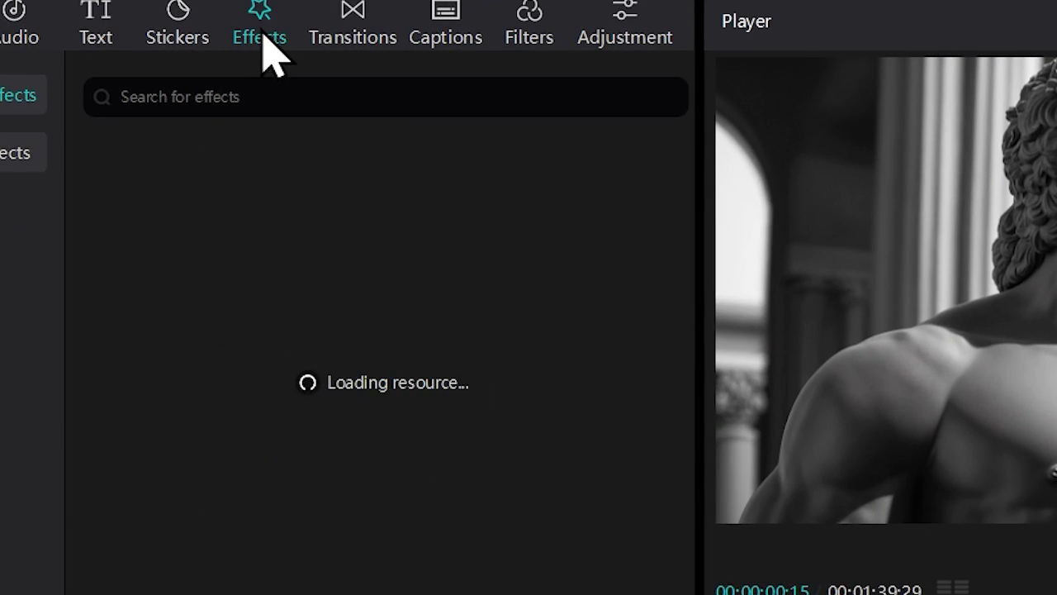
left_click(193, 105)
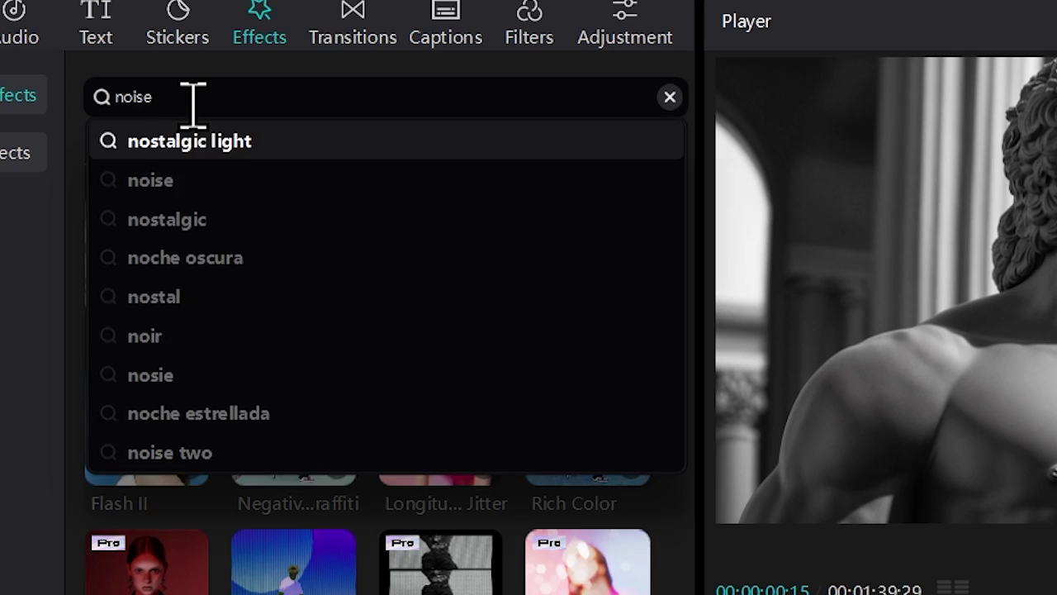
key("Return")
mouse_move(641, 236)
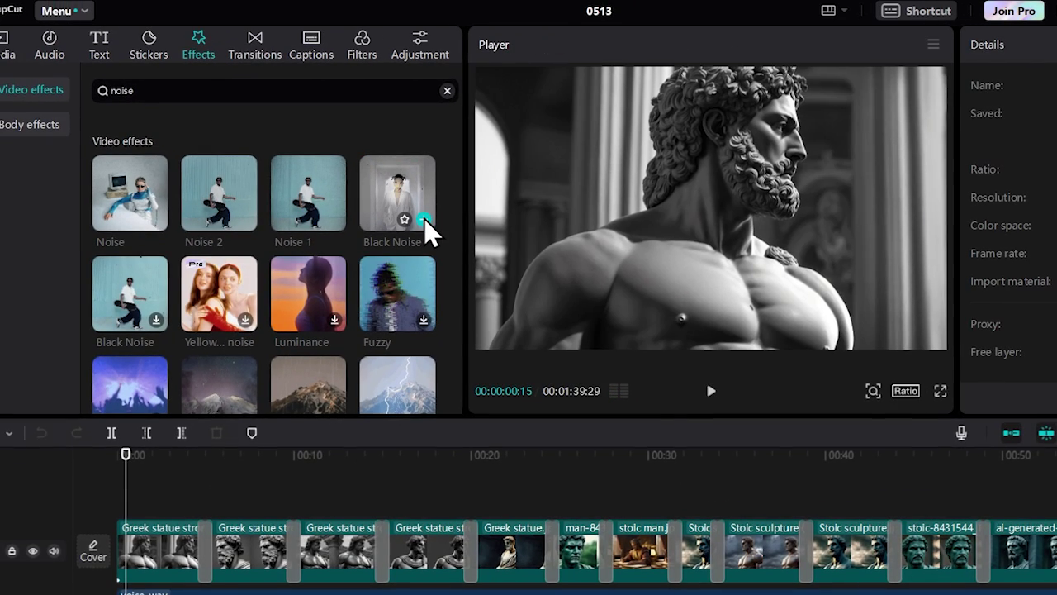
left_click(424, 219)
left_click_drag(179, 528, 380, 517)
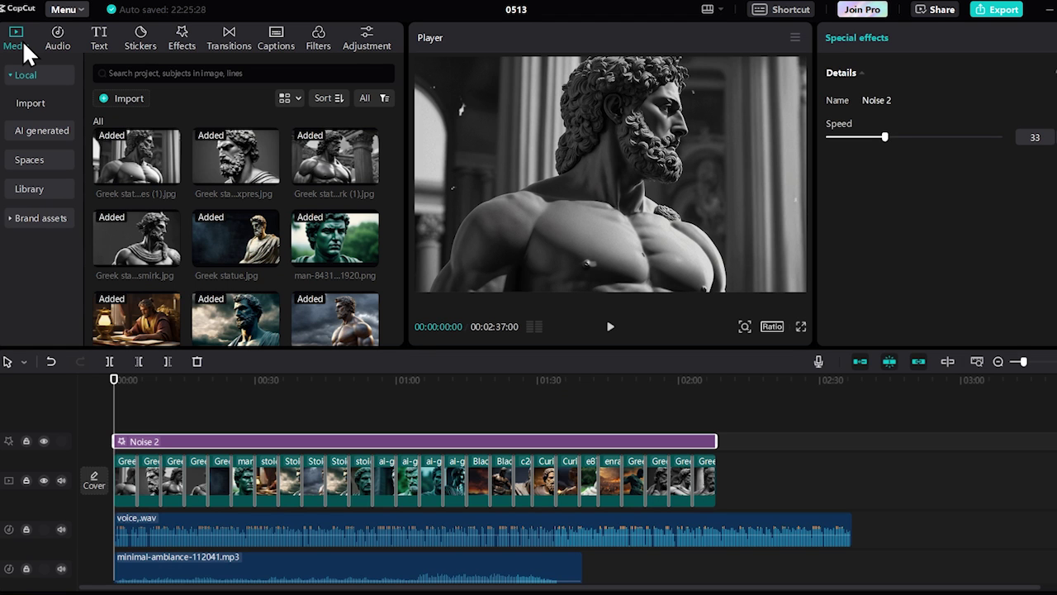
Add an adjustment layer spanning all the image clips and set its vignette to 22
left_click(345, 41)
left_click_drag(130, 109, 712, 441)
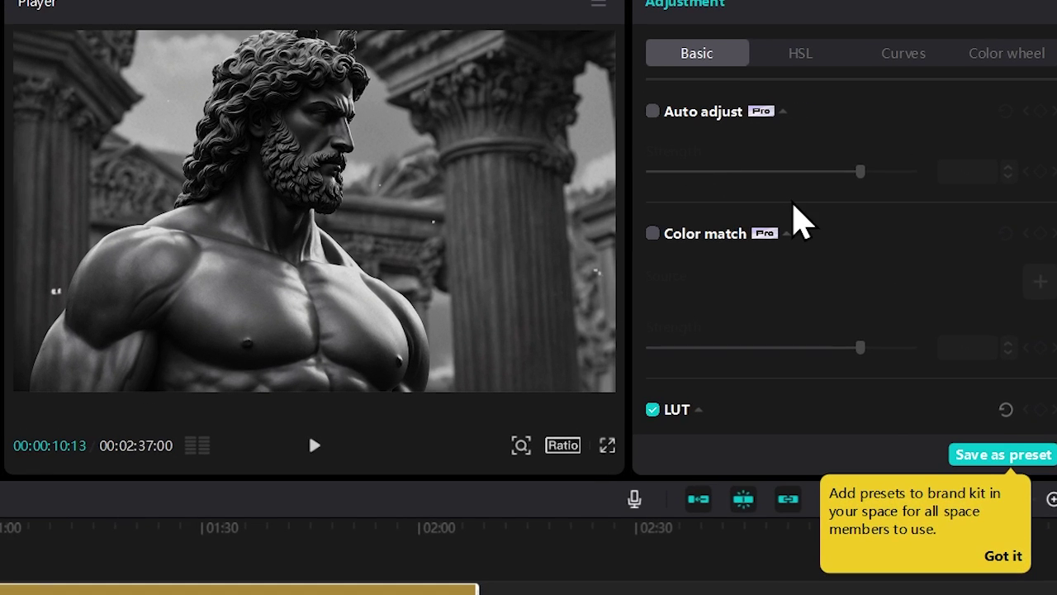
scroll(929, 198, "down", 1)
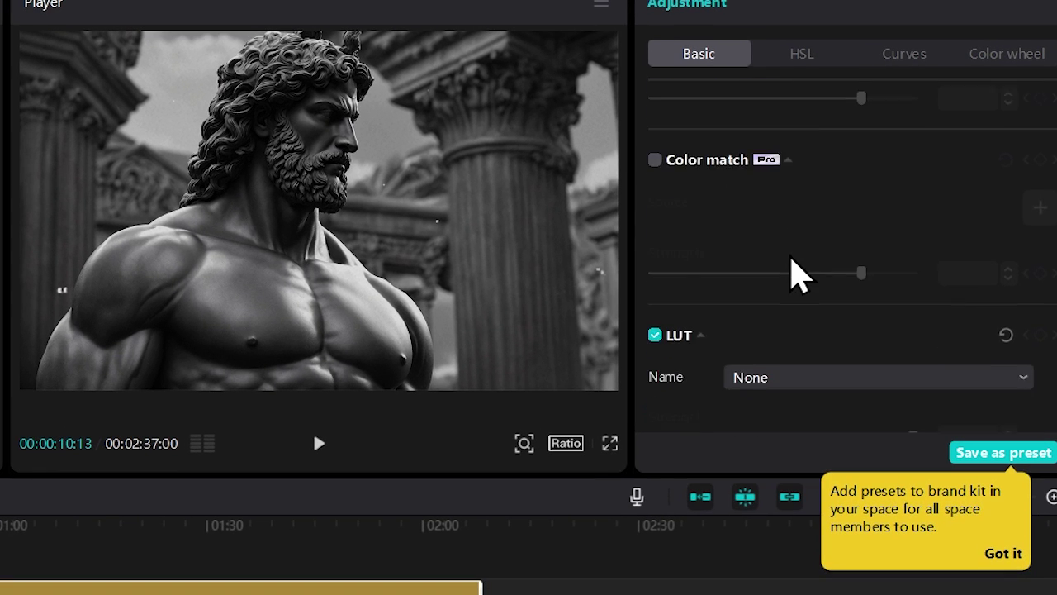
scroll(720, 300, "down", 10)
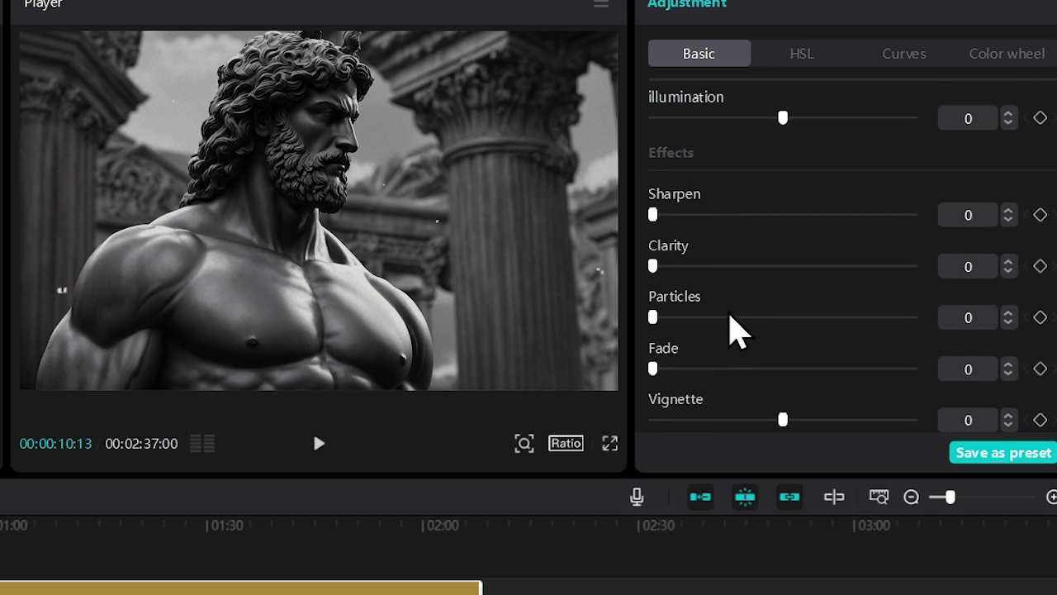
left_click_drag(785, 421, 840, 421)
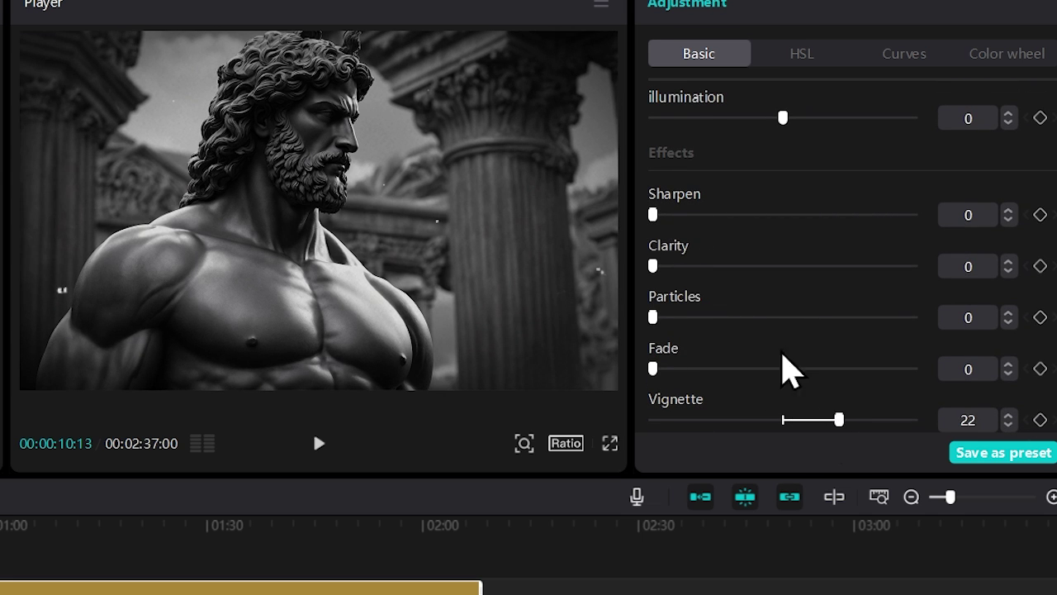
Set the adjustment layer's illumination to -5, brightness to -3 and saturation to -26
scroll(747, 322, "up", 3)
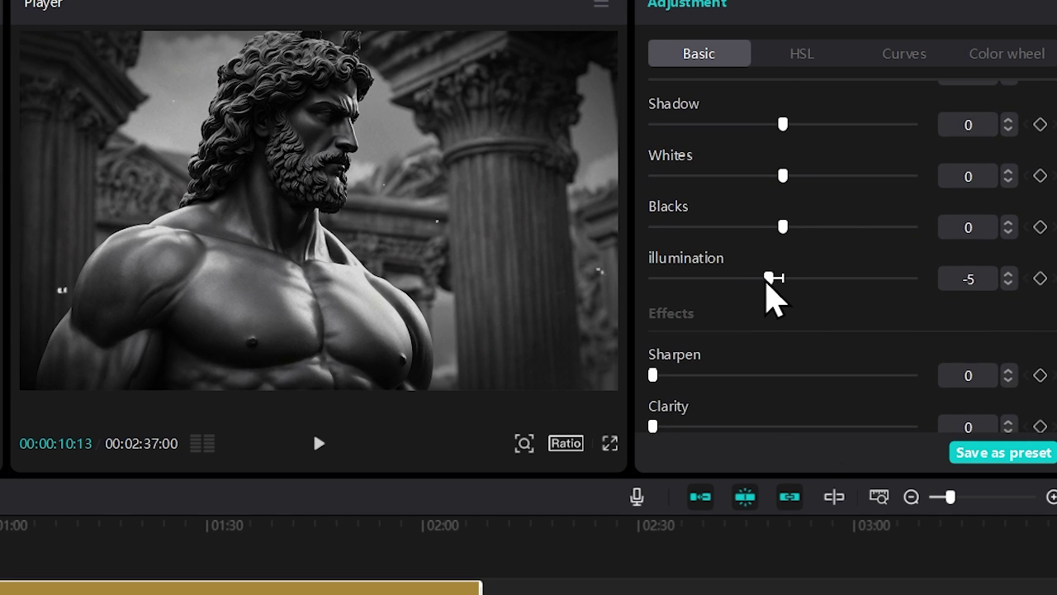
scroll(759, 289, "up", 4)
left_click_drag(778, 213, 774, 212)
scroll(772, 239, "up", 1)
scroll(776, 256, "up", 1)
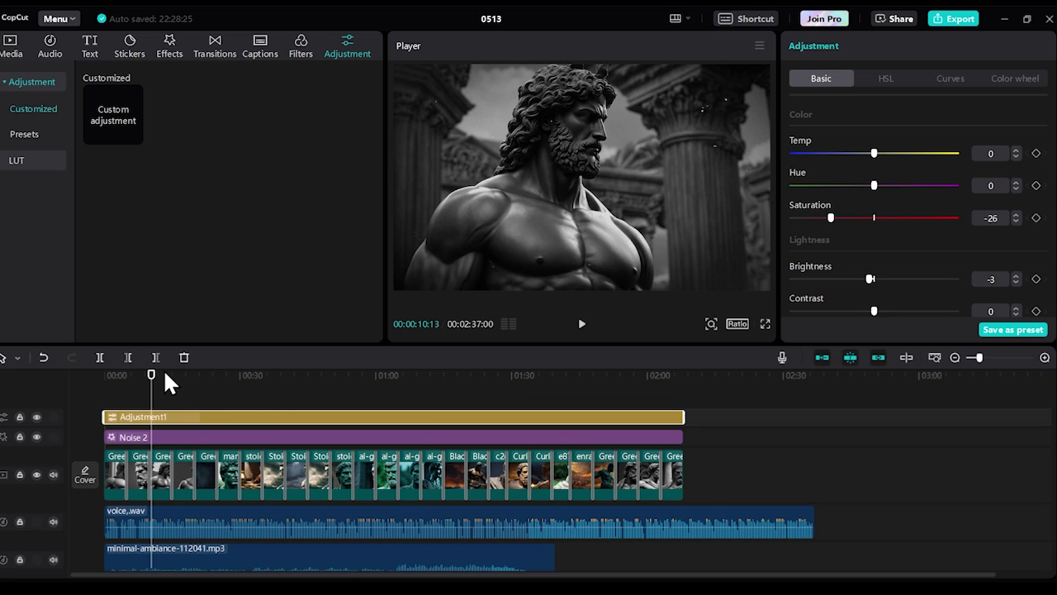
left_click_drag(165, 376, 290, 419)
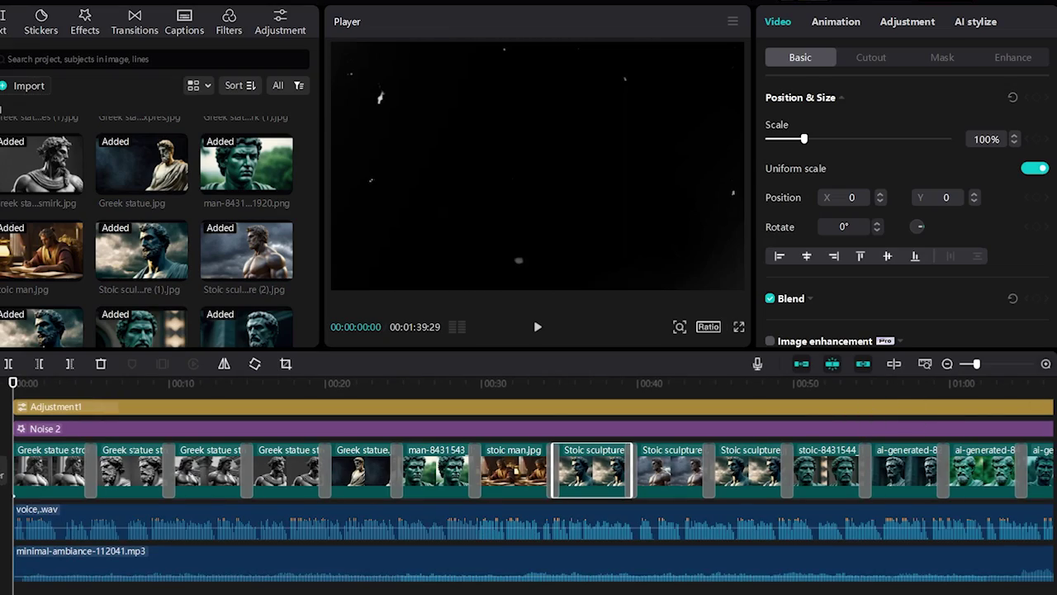
Keyframe the first image clip's scale from 100% at its start to 126% at its end, and preview the zoom-in
left_click(1047, 365)
left_click(1047, 365)
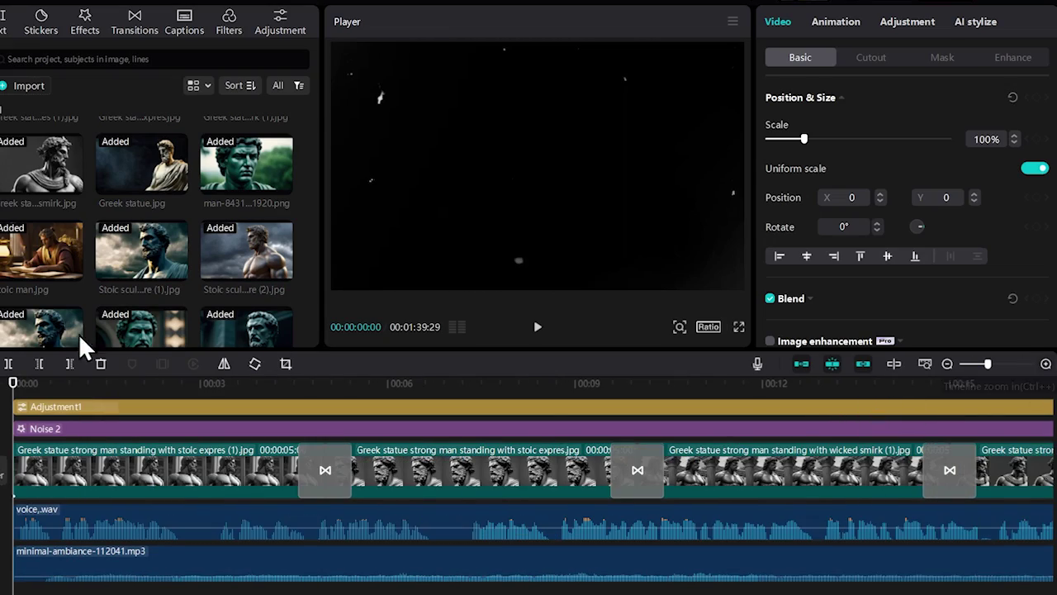
scroll(14, 391, "up", 1)
left_click(51, 493)
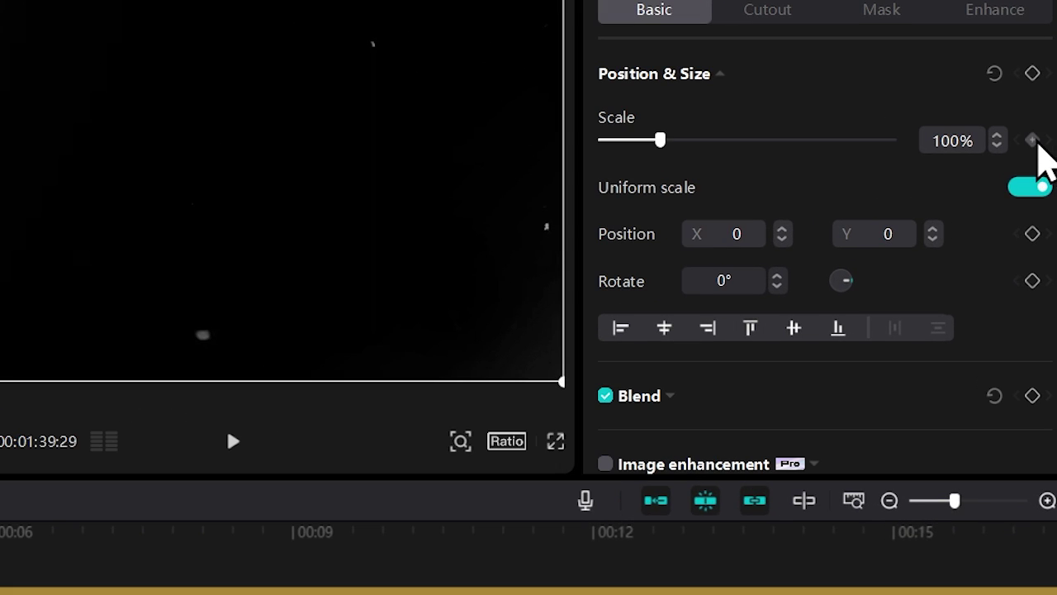
left_click(1032, 140)
left_click(308, 397)
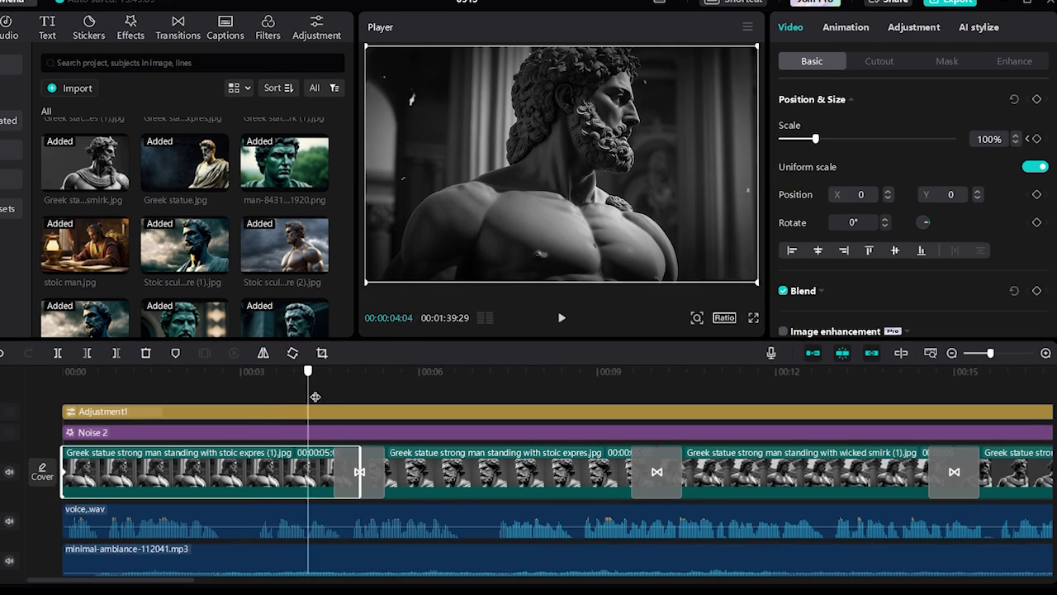
left_click_drag(335, 411, 351, 424)
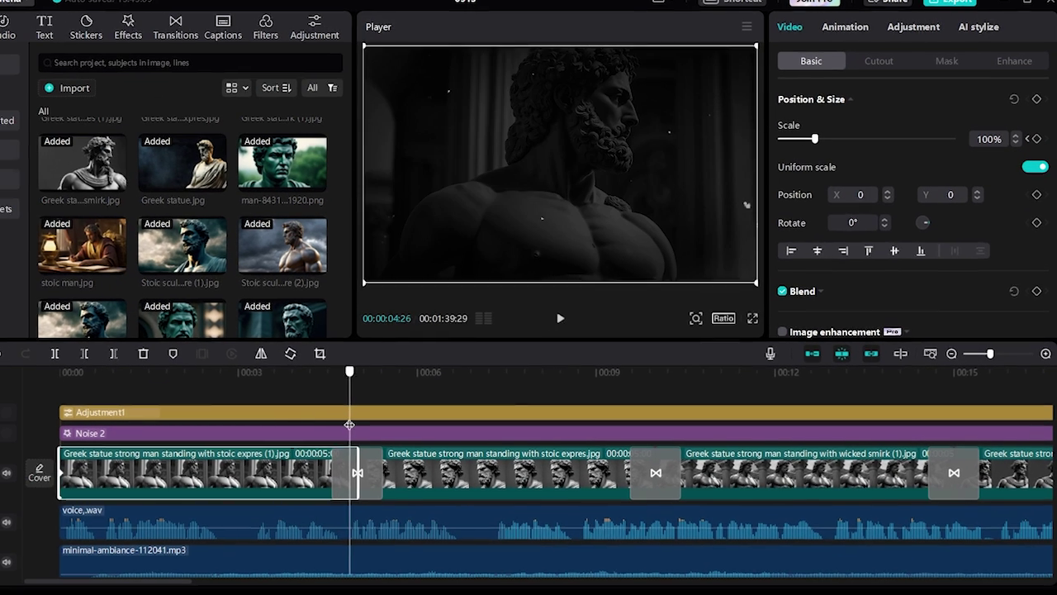
left_click_drag(697, 139, 710, 146)
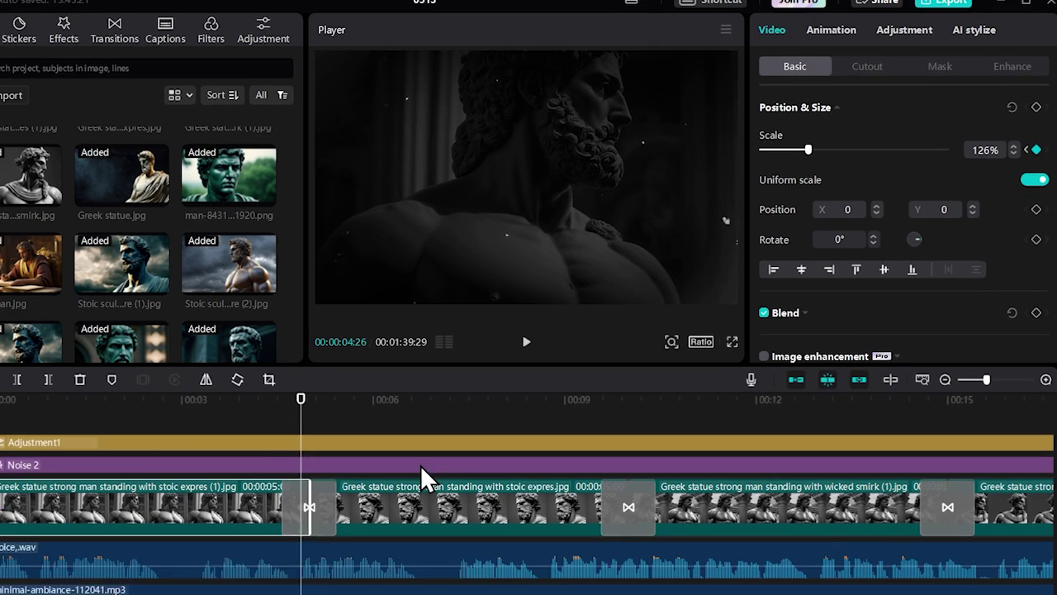
left_click(48, 392)
key("space")
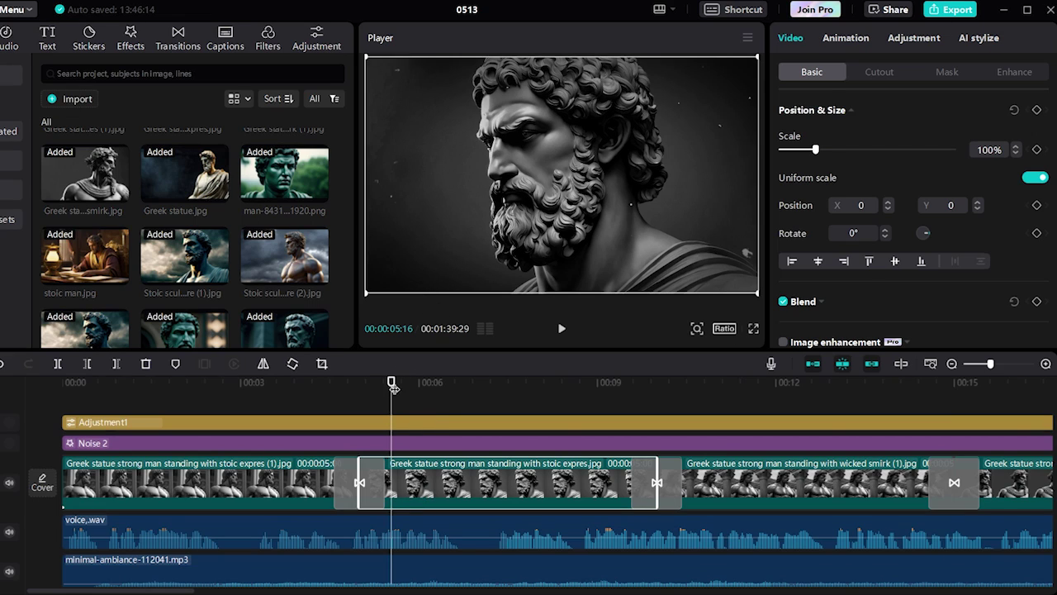
Keyframe the second image clip's scale from 110% at its start to 100% at its end, and preview the zoom-out
left_click_drag(384, 386, 400, 386)
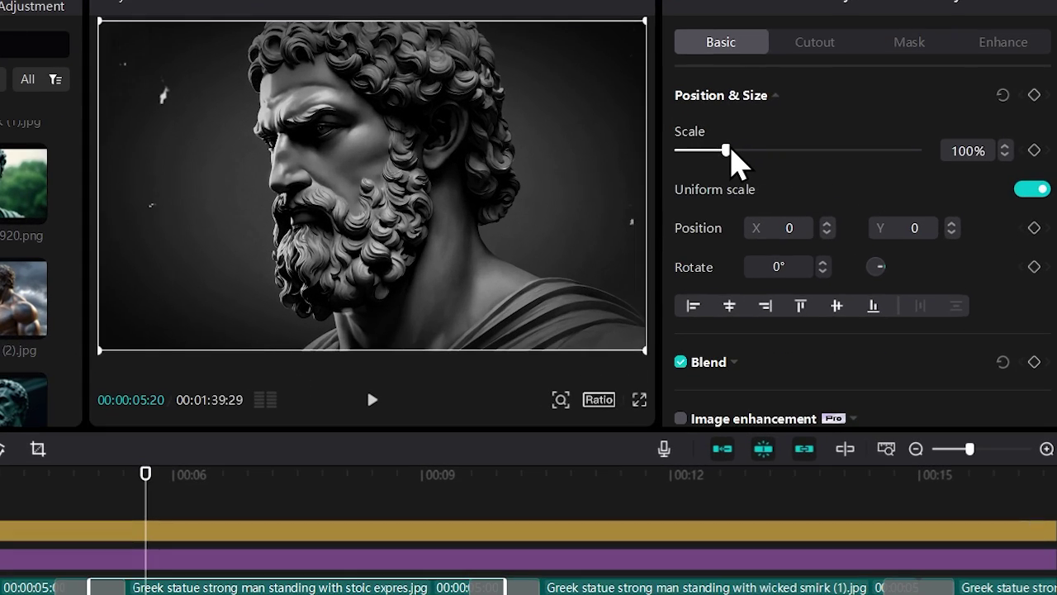
left_click_drag(731, 149, 735, 149)
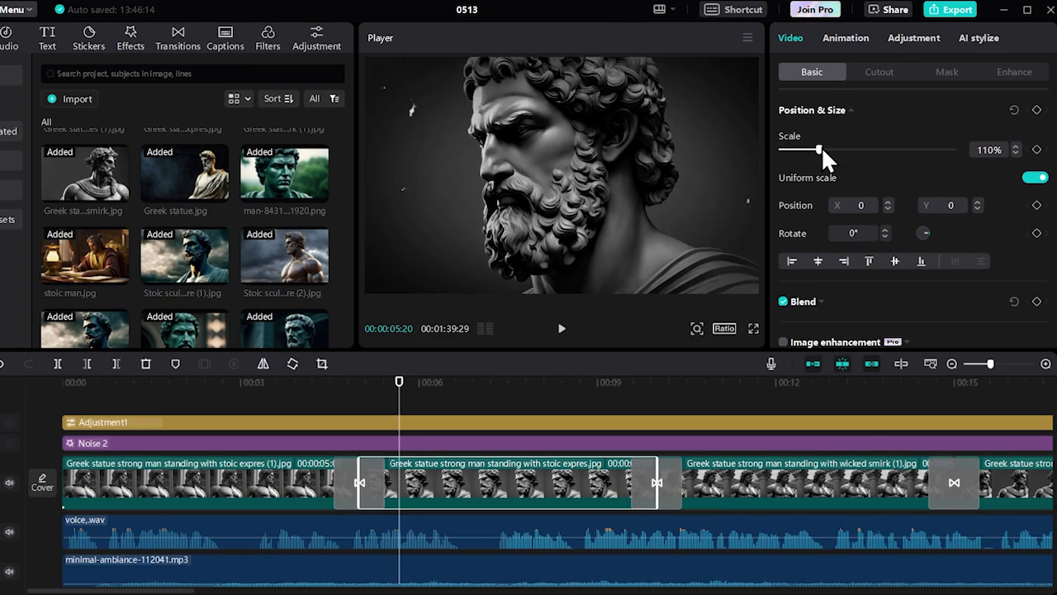
left_click_drag(399, 382, 360, 382)
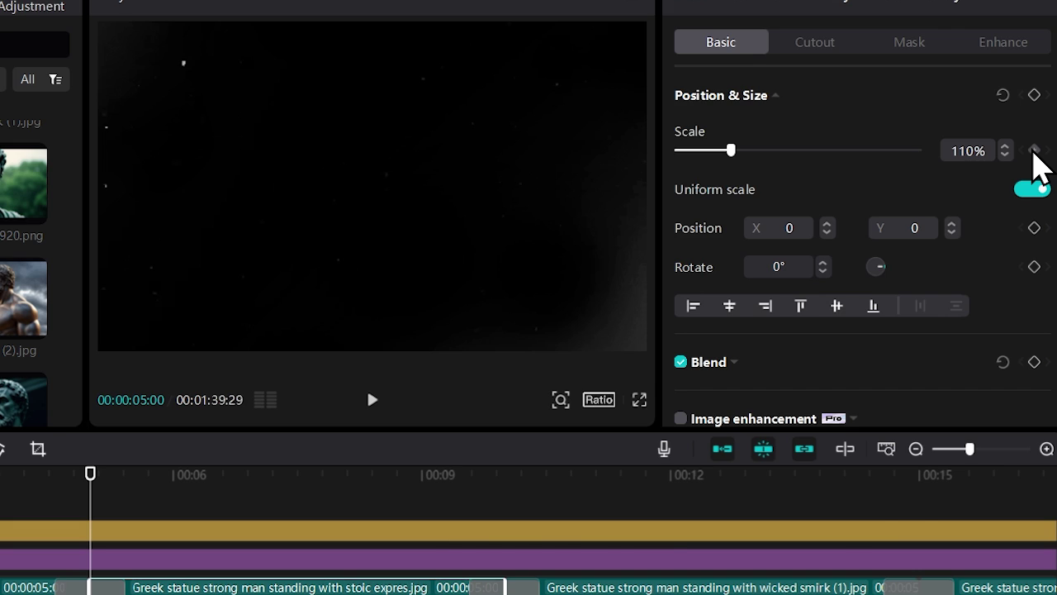
left_click(1034, 150)
left_click_drag(398, 477, 499, 538)
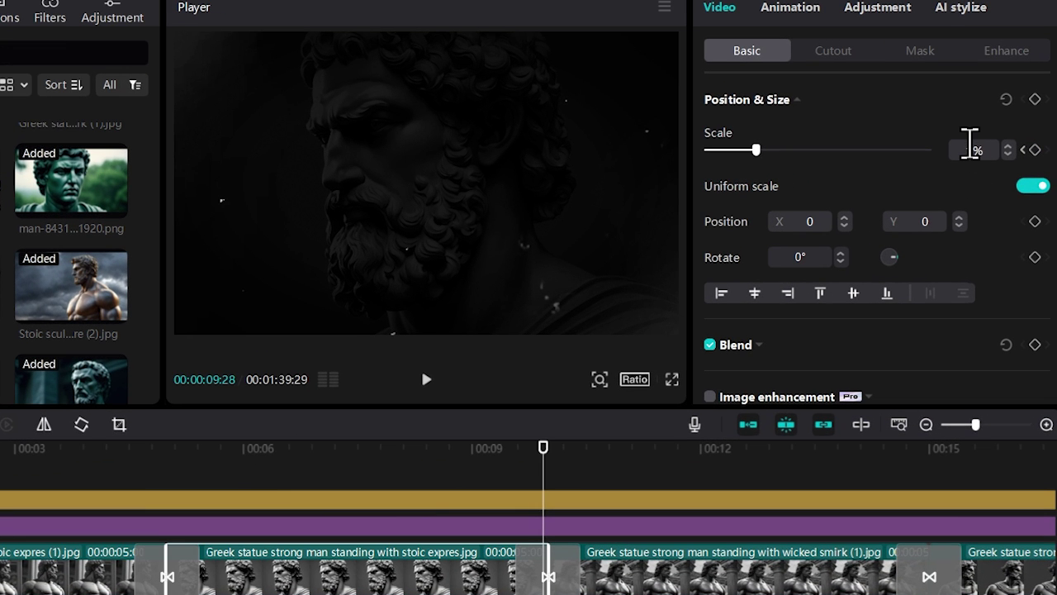
type("100")
key("Return")
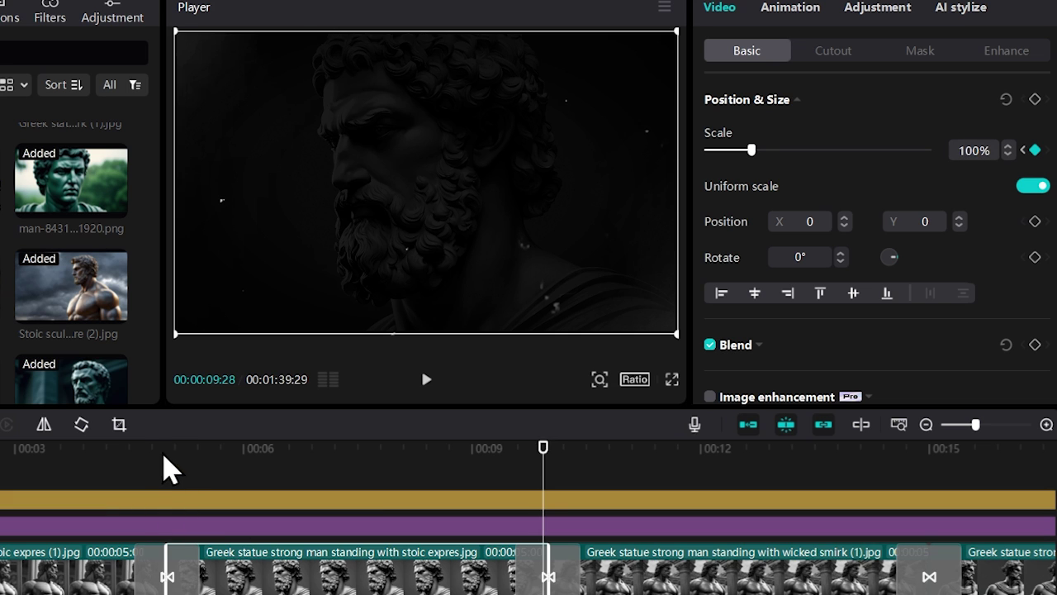
left_click(161, 456)
key("space")
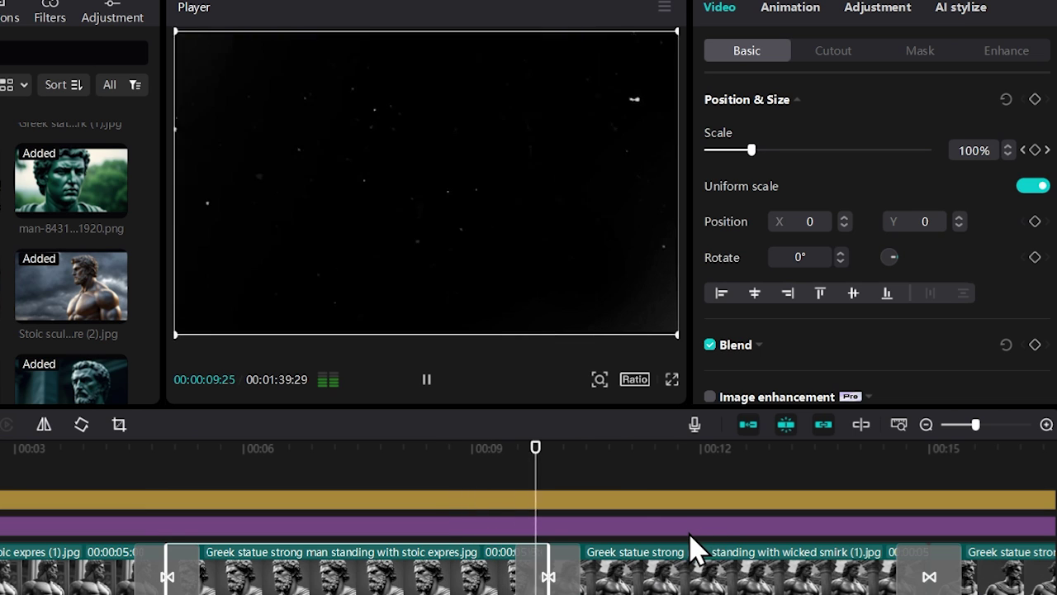
Generate automatic English captions from the voiceover and move them up to the middle of the frame
left_click_drag(671, 311, 791, 310)
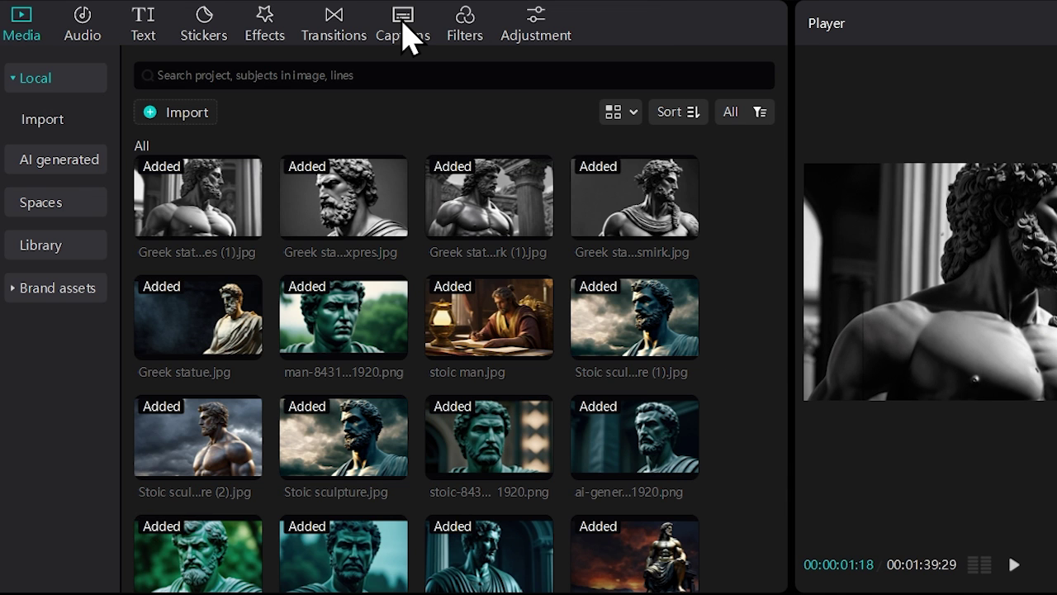
left_click(404, 33)
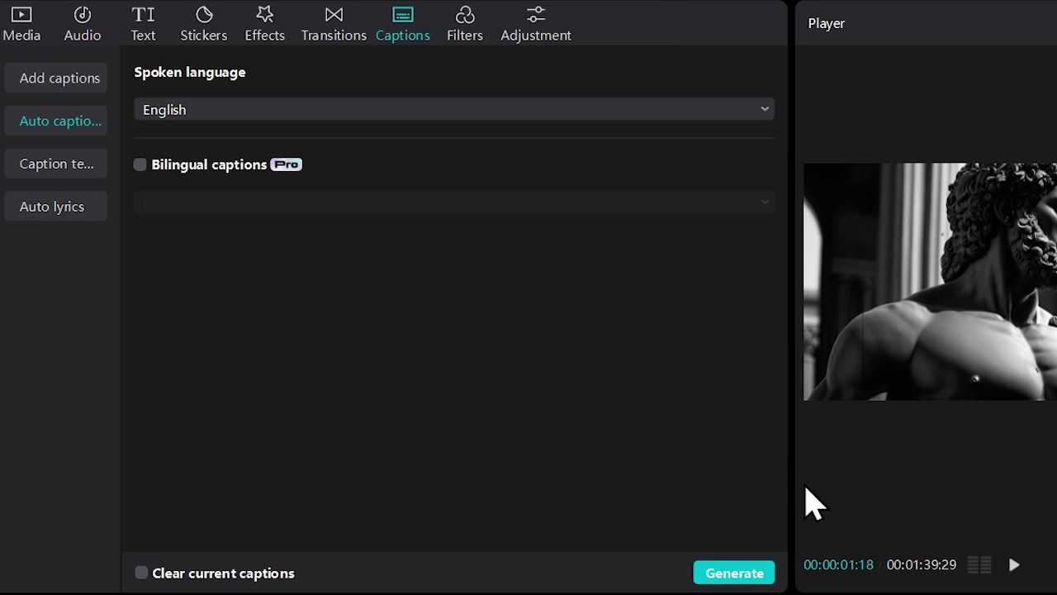
left_click(734, 573)
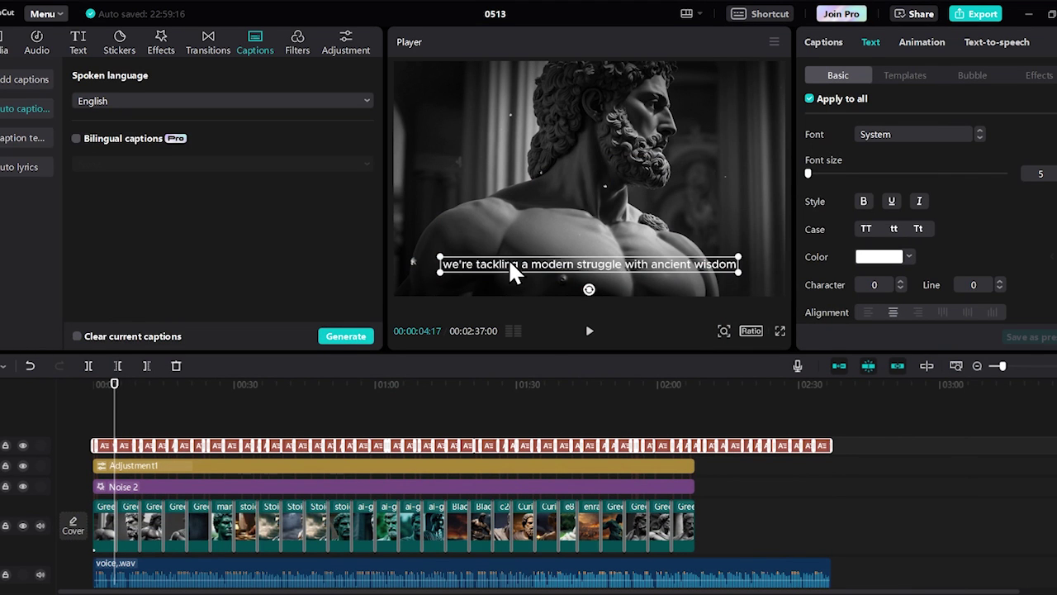
left_click_drag(510, 273, 515, 191)
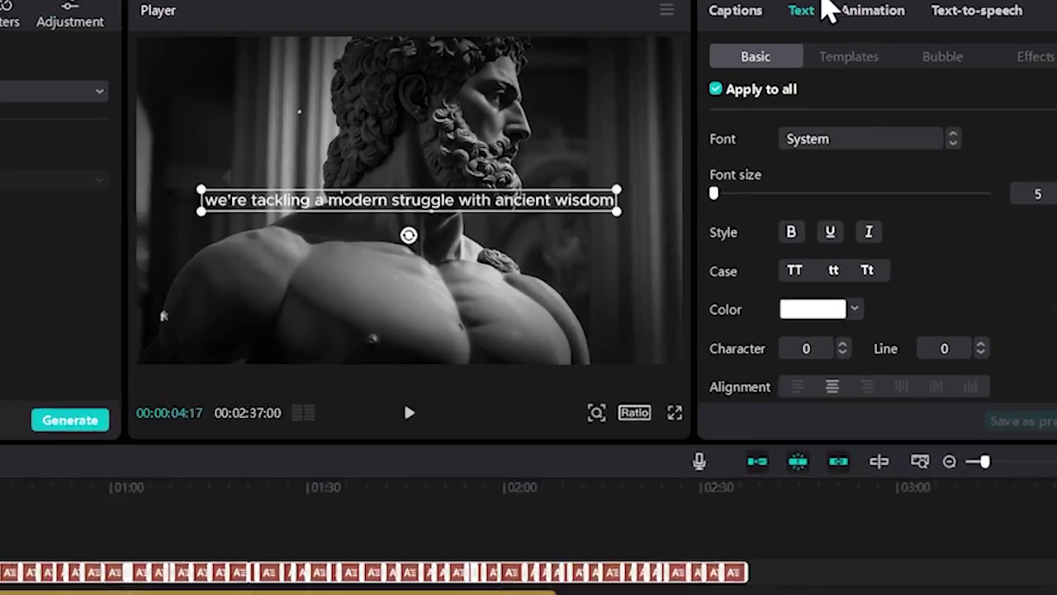
Split the long opening captions into shorter lines, with breaks before "with ancient wisdom", "and how stoicism" and "past mistakes on repeat"
left_click(824, 42)
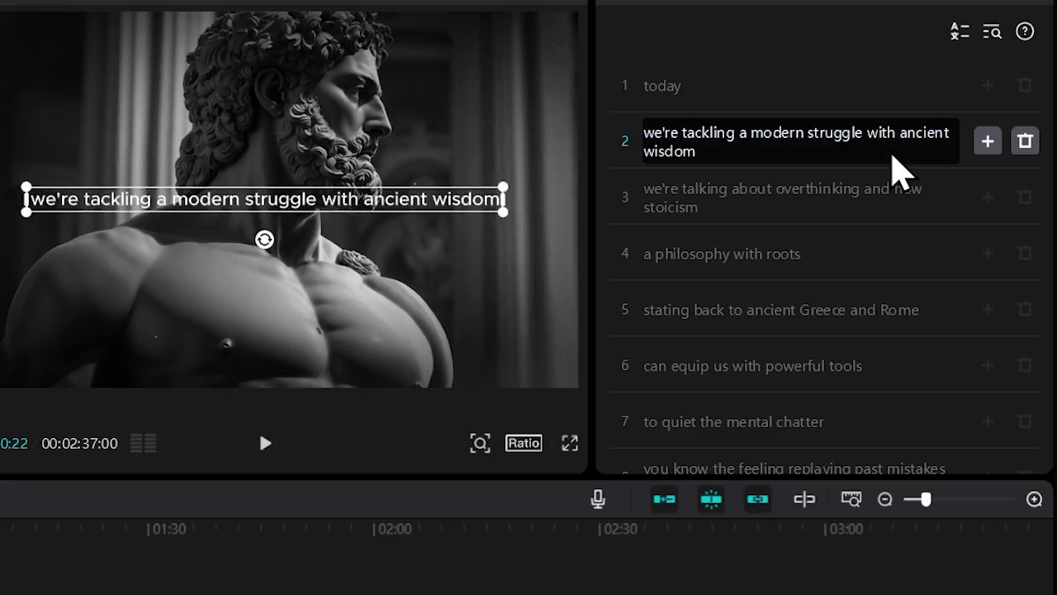
key("Return")
left_click(855, 244)
key("Return")
scroll(834, 281, "down", 4)
left_click(852, 304)
Split the remaining long captions from "overthinking can be exhausting and paralyzing" onward into shorter lines
key("Return")
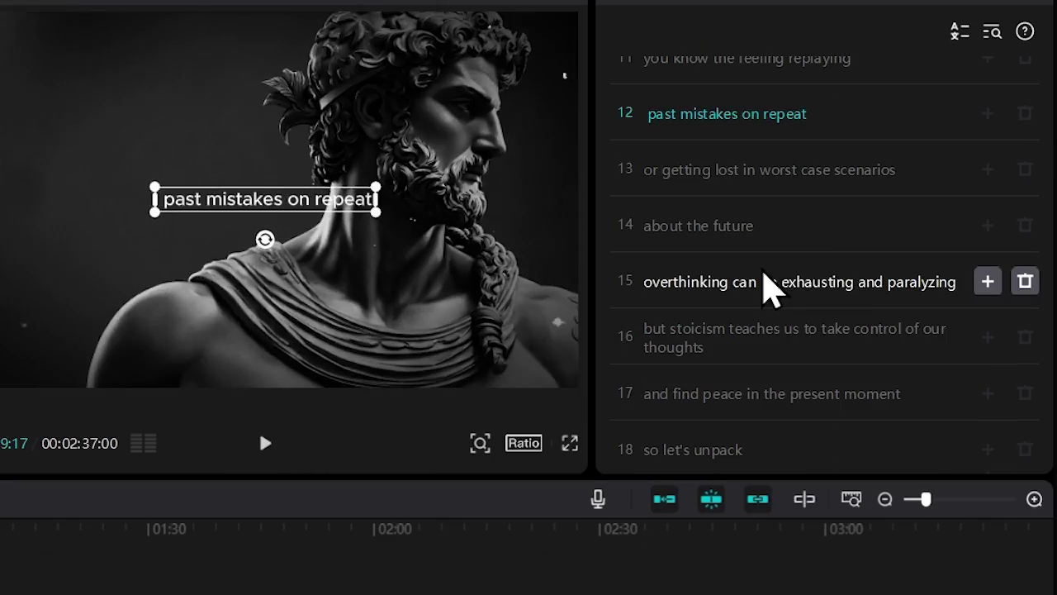
left_click(772, 277)
left_click(816, 318)
left_click(802, 300)
key("Return")
scroll(818, 331, "down", 4)
left_click(821, 360)
key("Return")
left_click(795, 227)
left_click(849, 282)
key("Return")
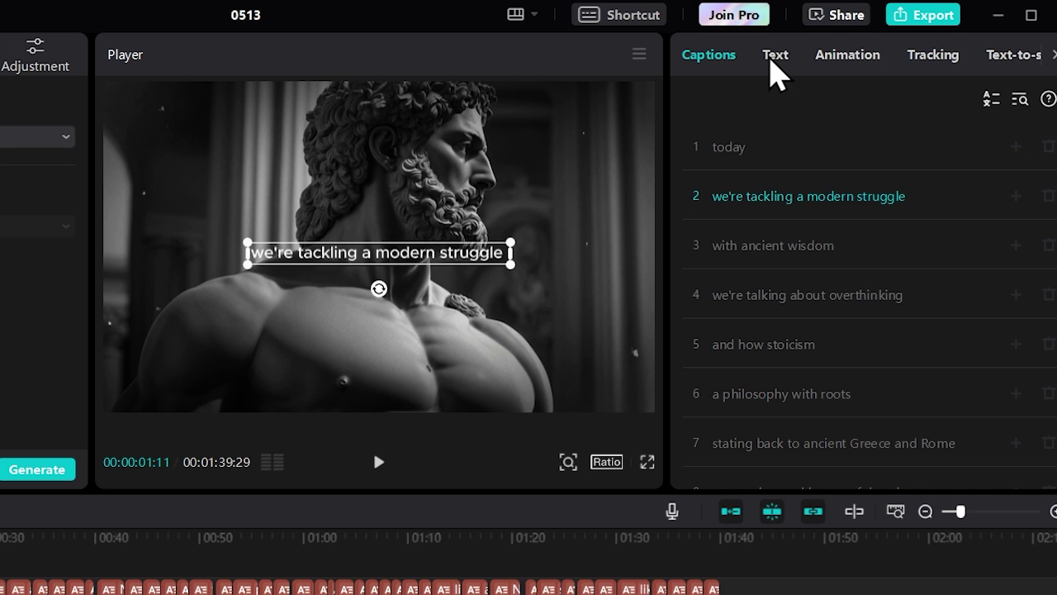
Set all captions to Poppins-Bold at font size 8 and apply the white preset style with a black outline
left_click(774, 59)
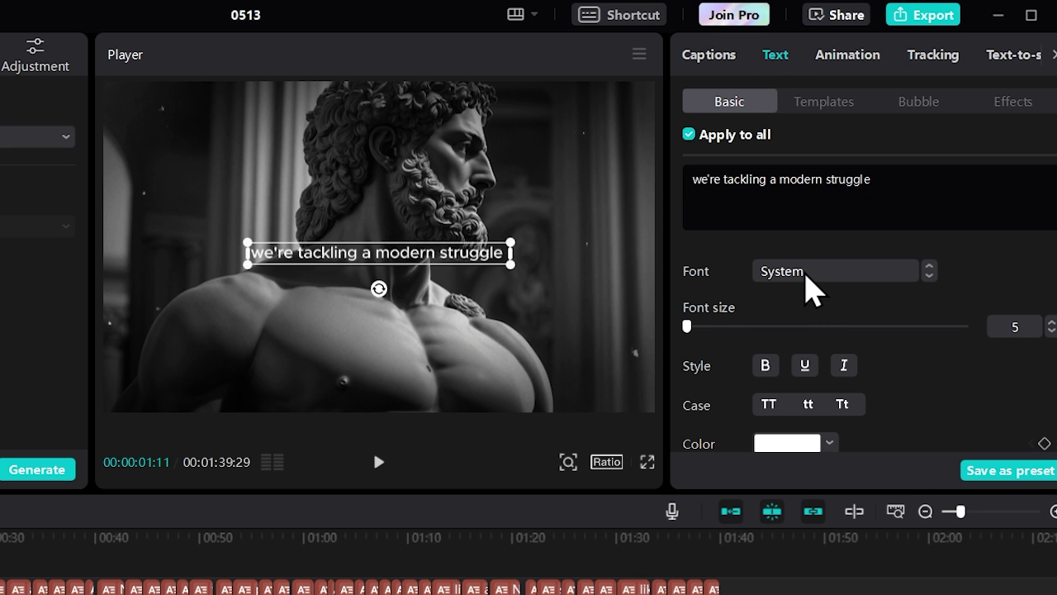
left_click(806, 278)
left_click(817, 208)
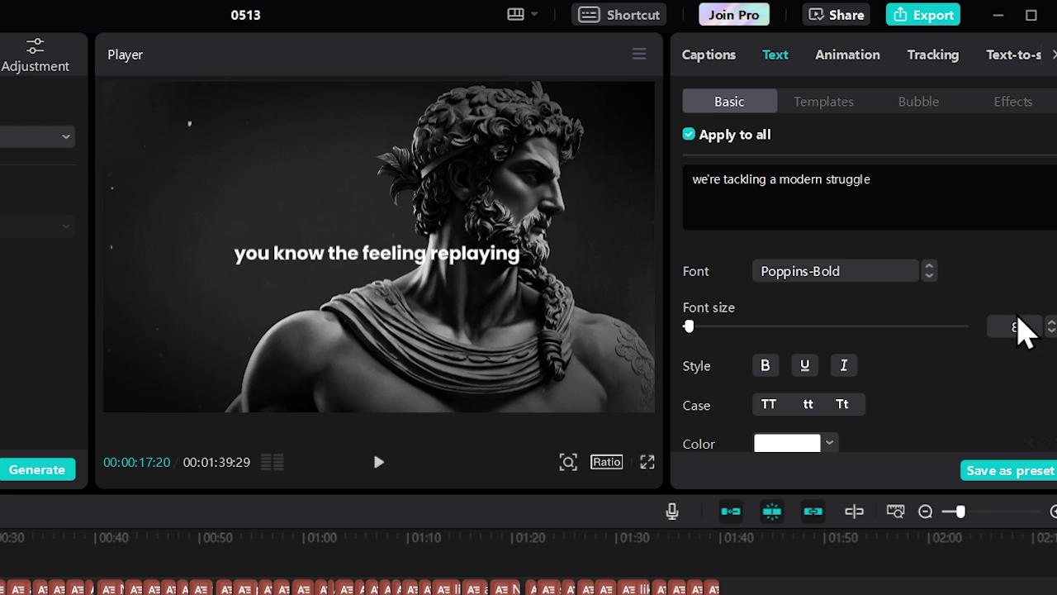
scroll(1008, 326, "down", 5)
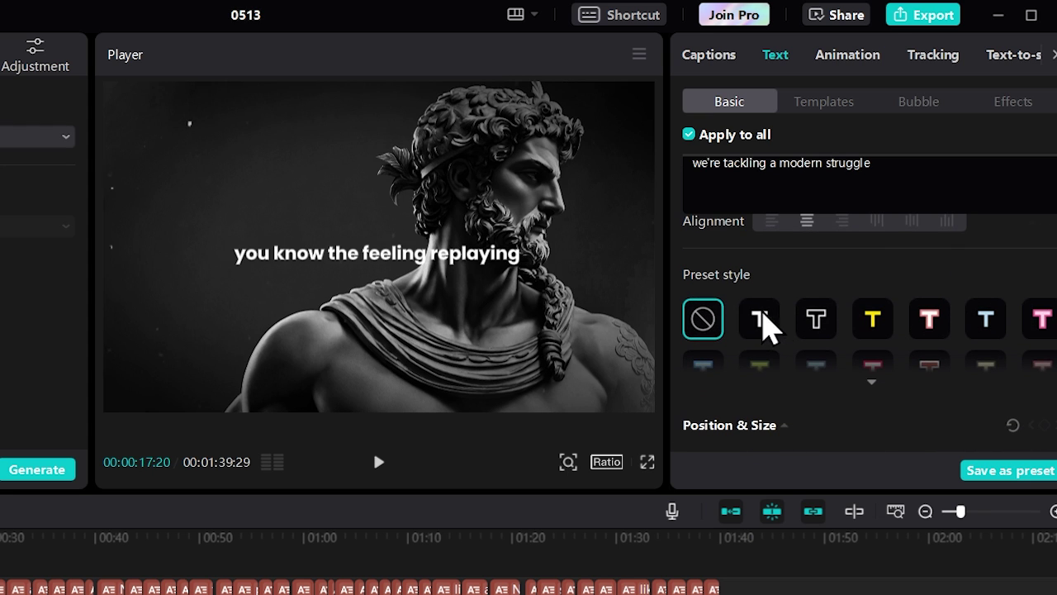
left_click(760, 320)
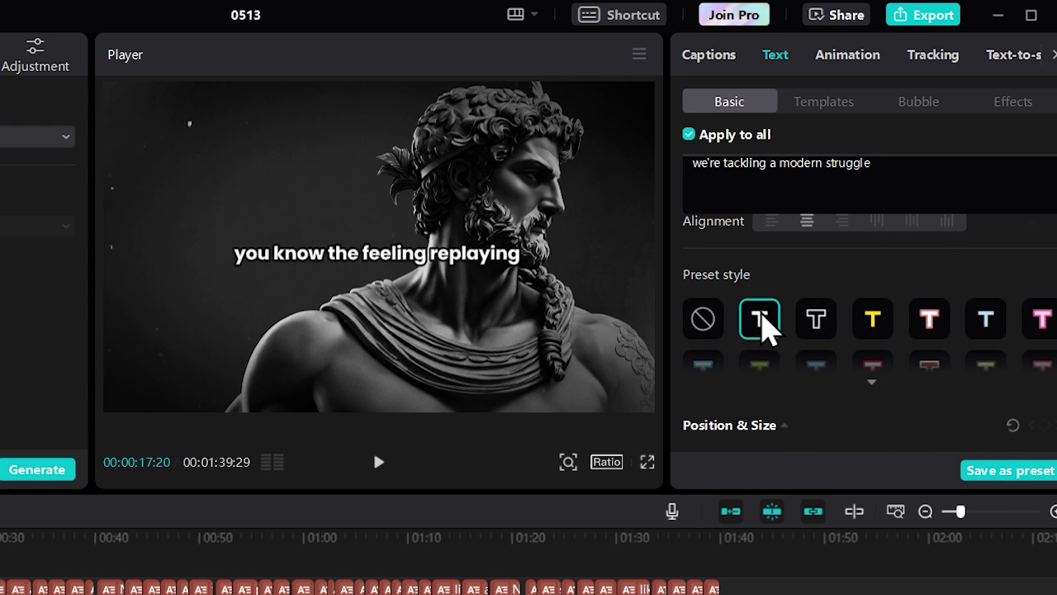
Give all captions a black shadow with 22% opacity, 91% blurriness and a distance of 3
scroll(760, 321, "down", 5)
left_click_drag(873, 380, 900, 354)
scroll(743, 372, "down", 1)
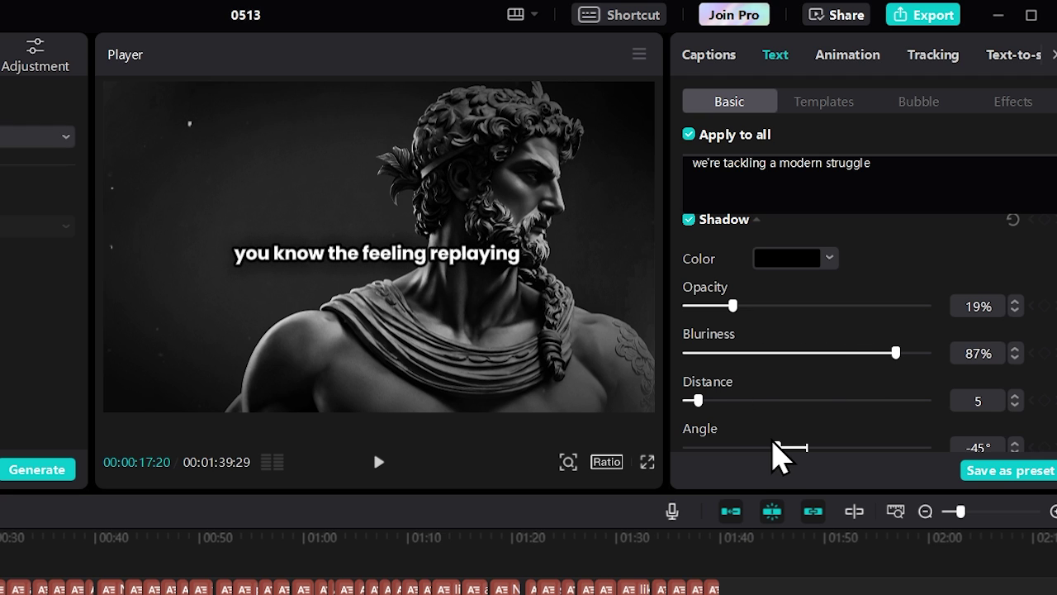
left_click_drag(896, 352, 905, 352)
left_click_drag(732, 306, 740, 315)
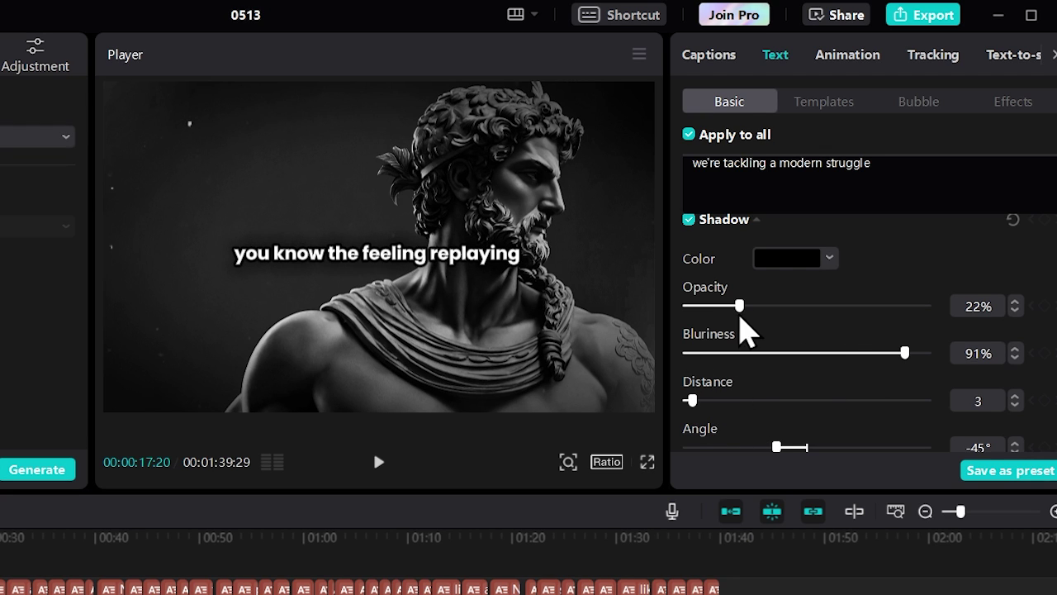
Export the video as "stoic final 2" at 1080P and 30fps in H.264 mp4 format
left_click_drag(0, 555, 2, 555)
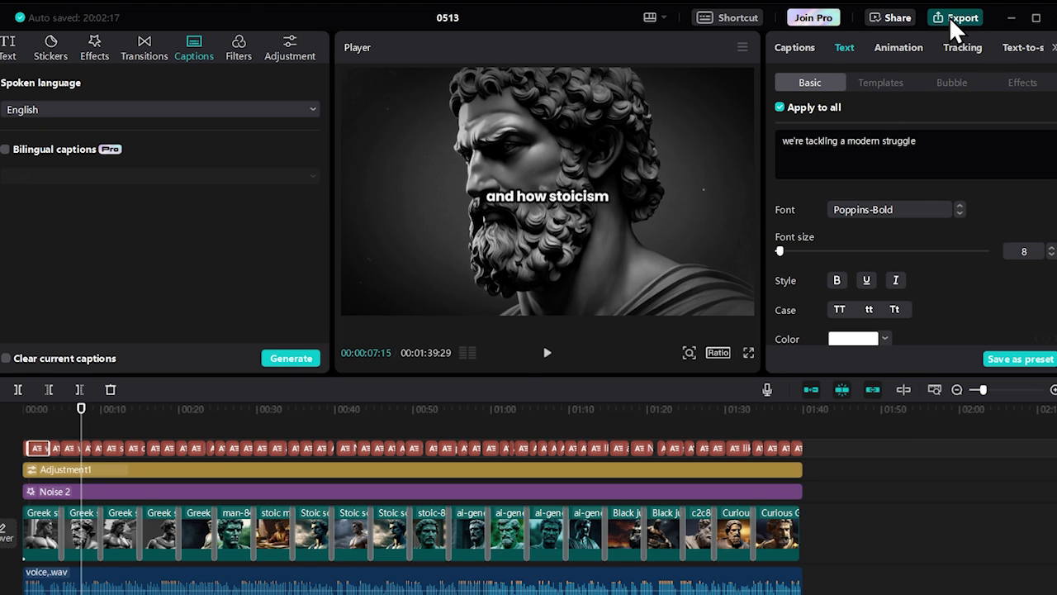
left_click(949, 16)
left_click(628, 558)
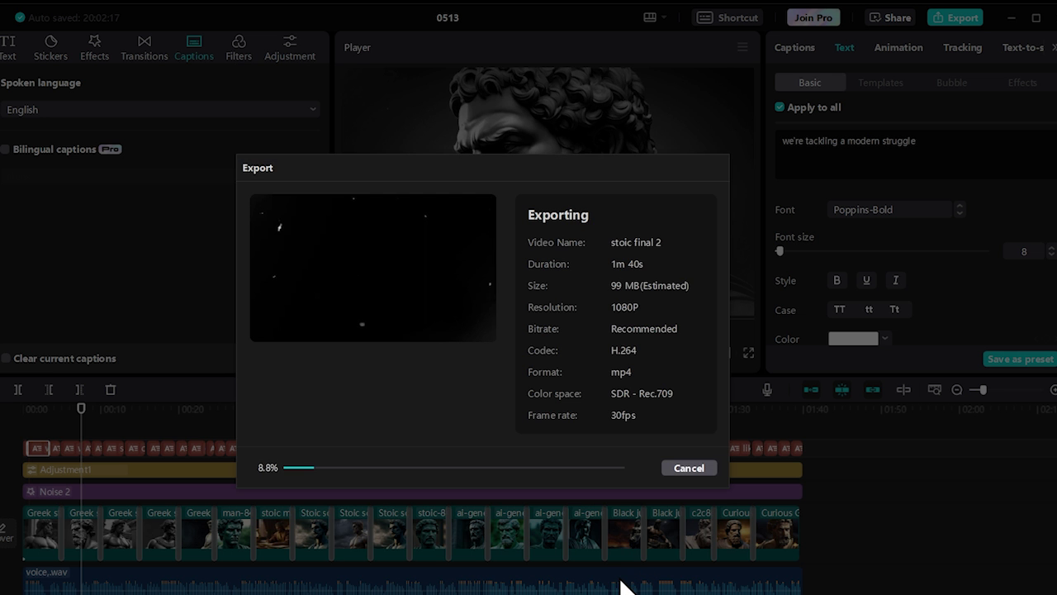